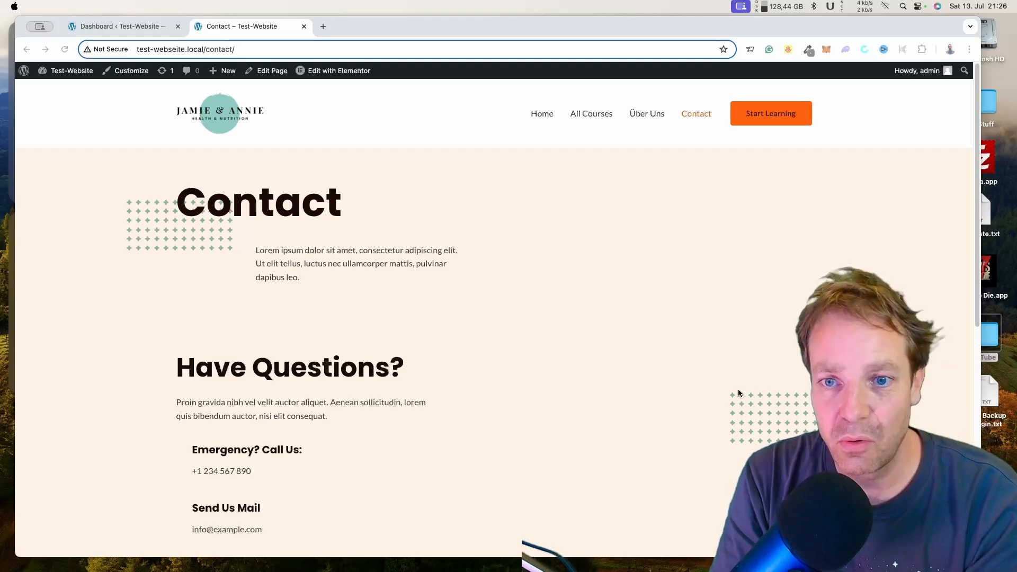
pyautogui.click(89, 216)
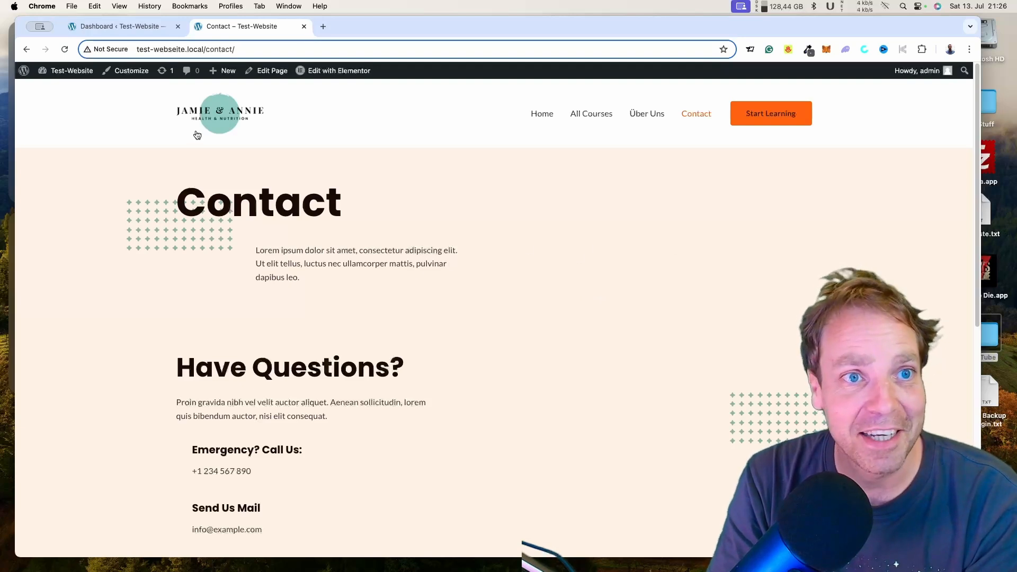
pyautogui.click(135, 27)
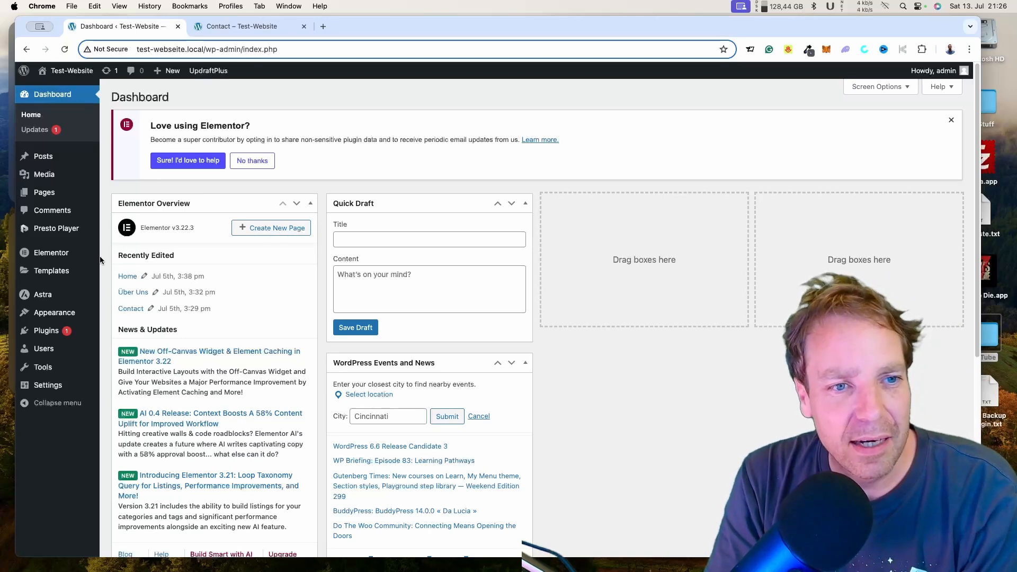
pyautogui.moveTo(41, 333)
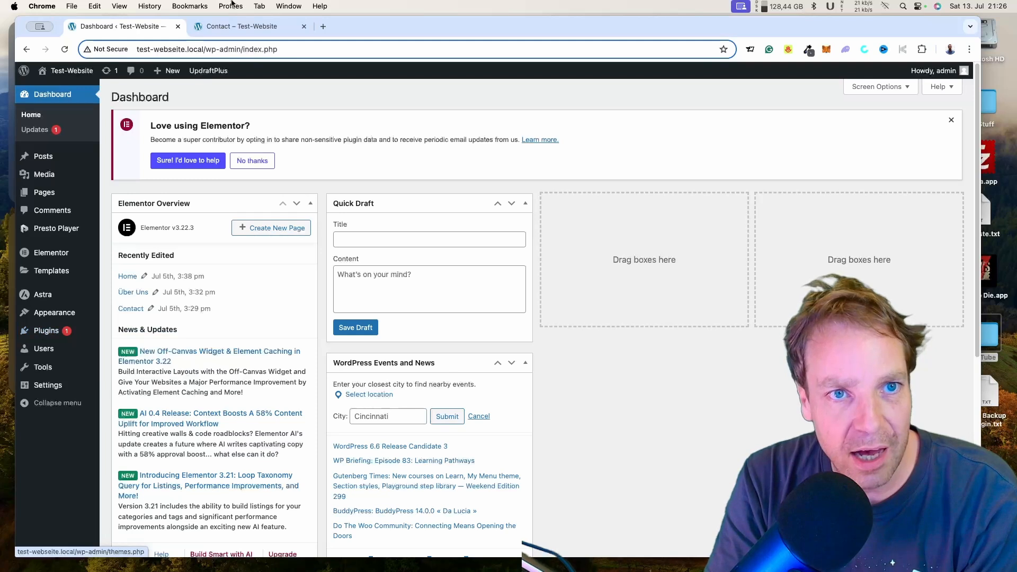
pyautogui.click(236, 27)
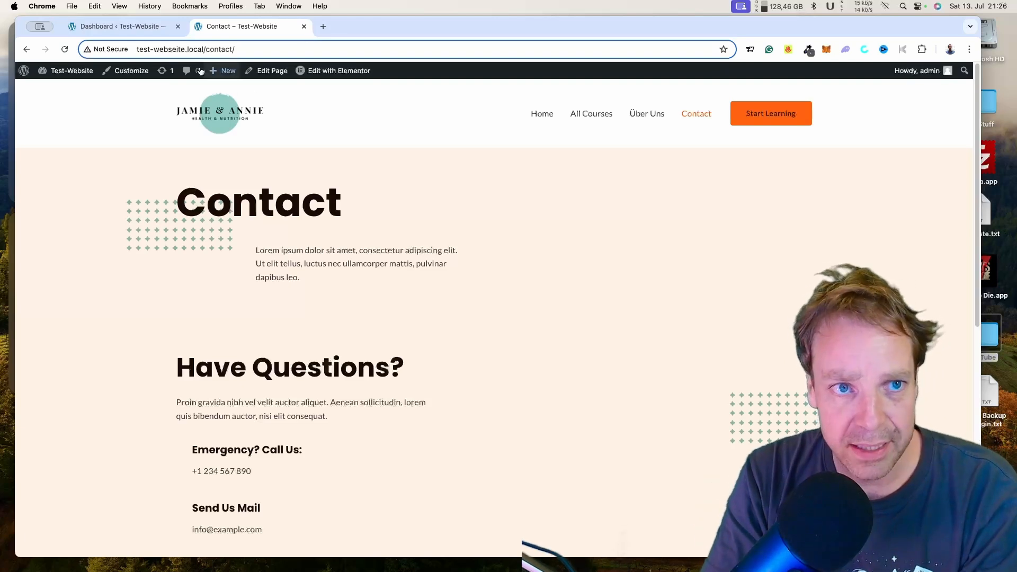
# - Search the WordPress plugin directory for "wpforms" to add a new plugin from the site's dashboard
pyautogui.click(134, 27)
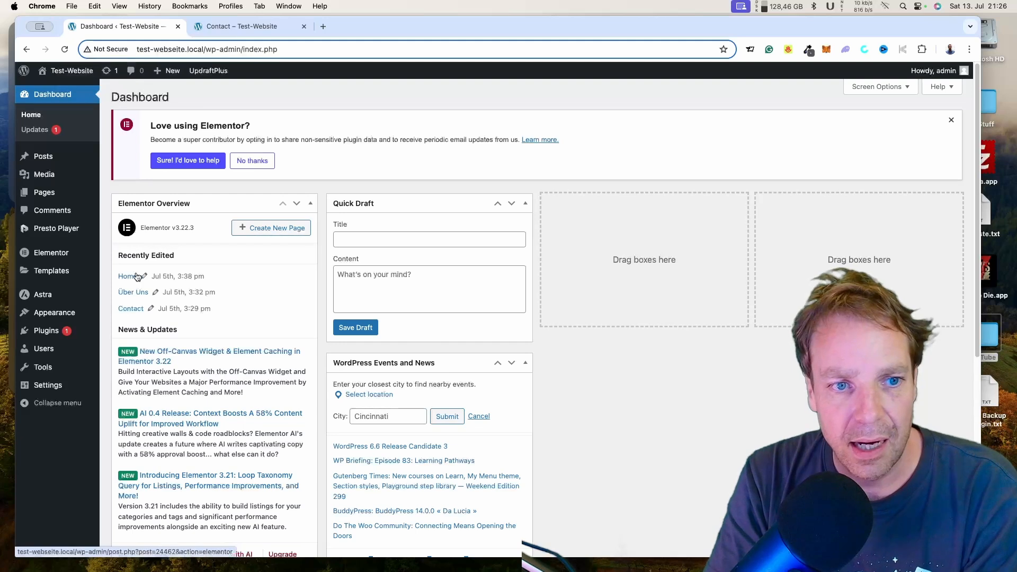
pyautogui.moveTo(48, 336)
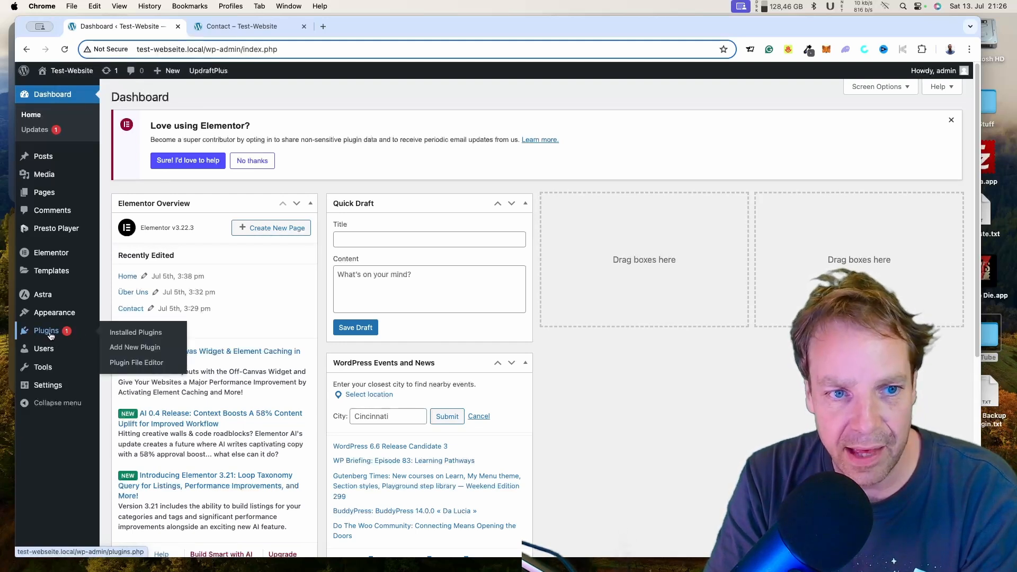
pyautogui.click(141, 351)
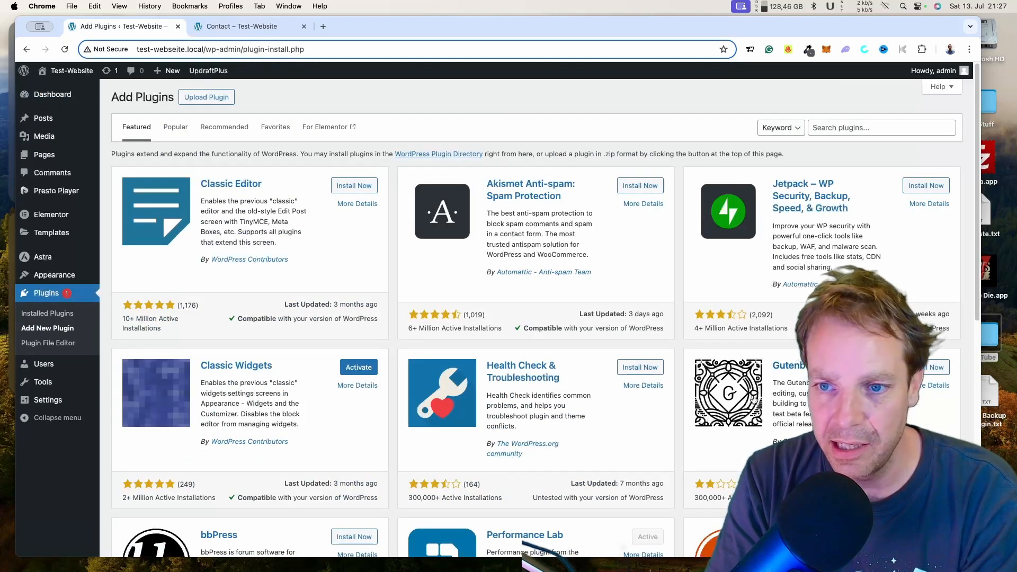
pyautogui.click(834, 128)
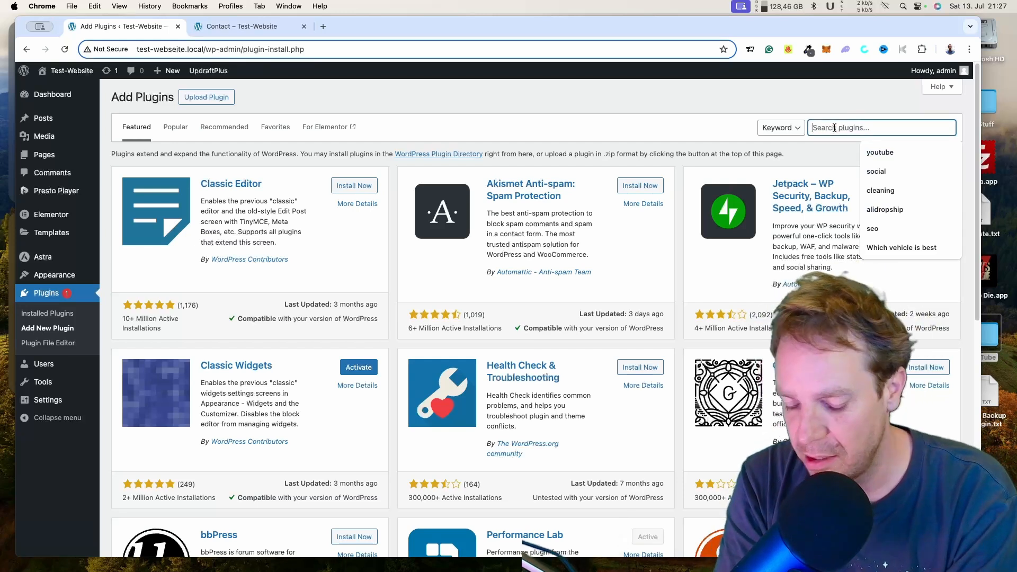
pyautogui.write('wpforms')
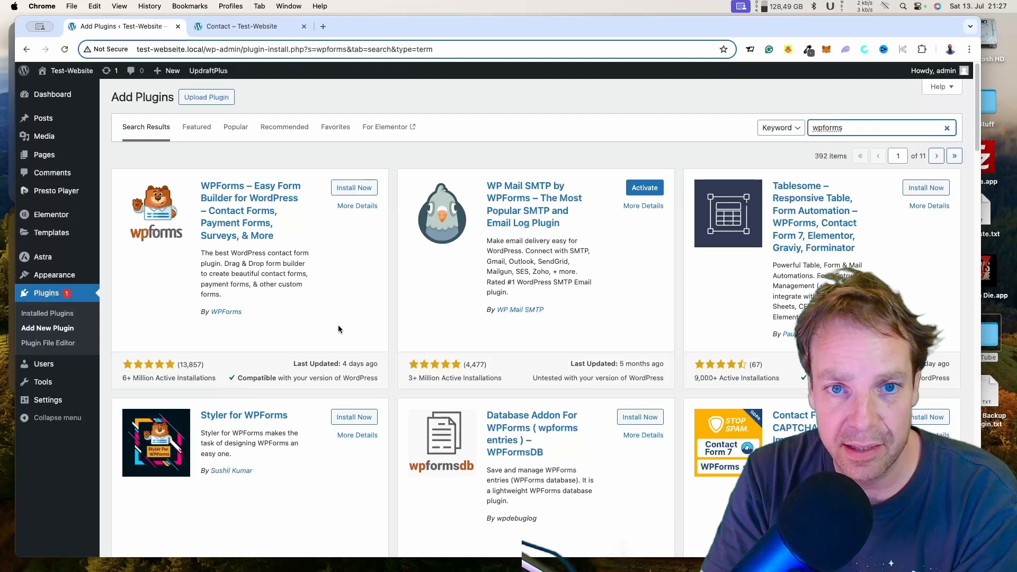
# - Read the details of the WPForms – Easy Form Builder plugin, including its description and full feature list
pyautogui.click(344, 207)
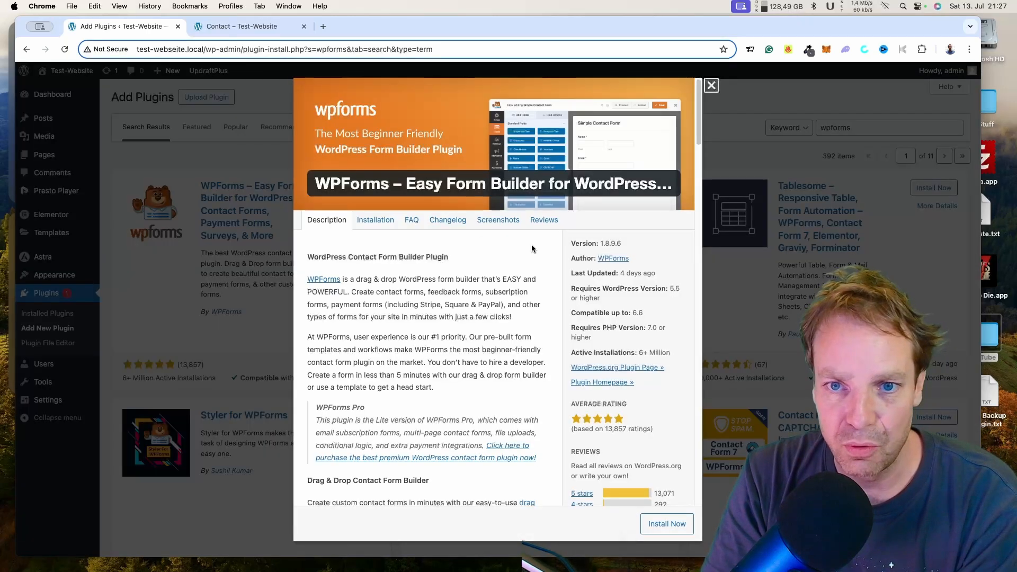
pyautogui.scroll(-5, 546, 249)
pyautogui.scroll(5, 551, 248)
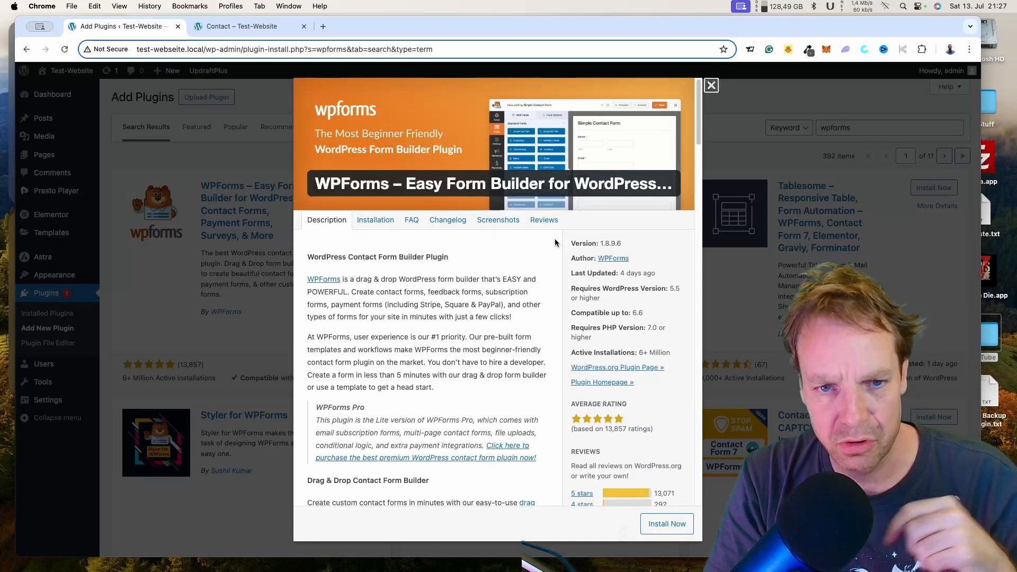
pyautogui.scroll(-6, 555, 243)
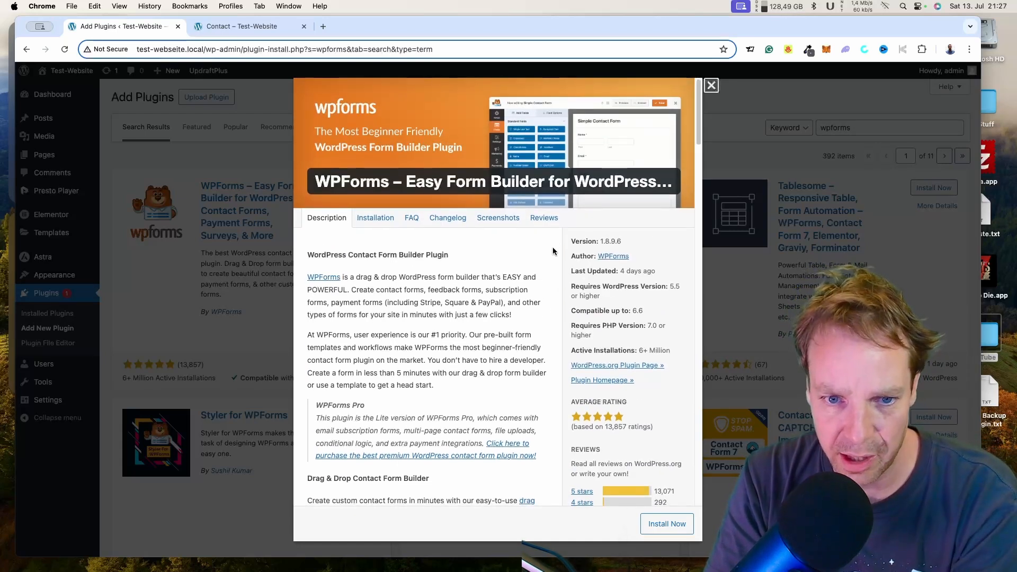
pyautogui.scroll(-15, 552, 246)
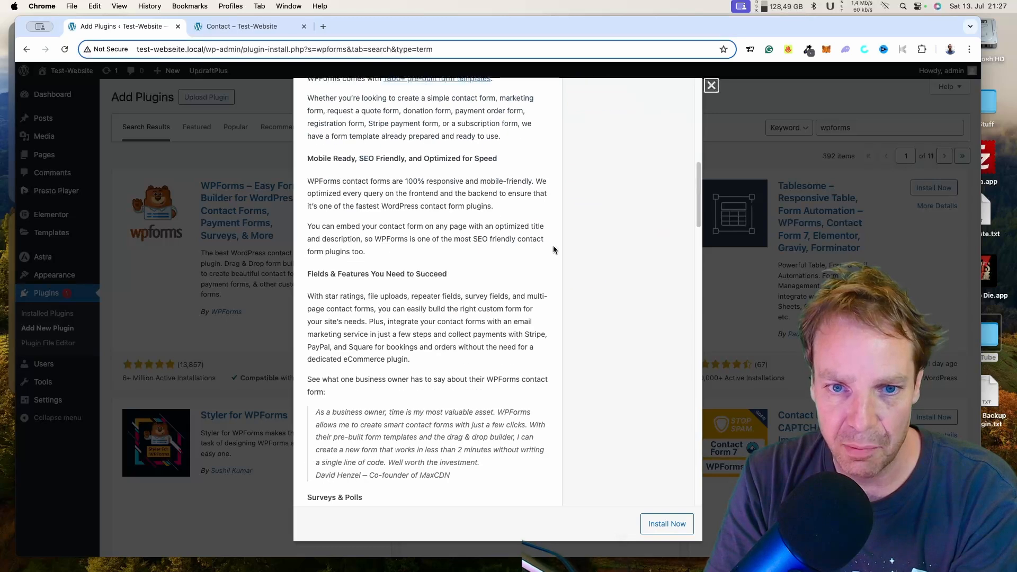
pyautogui.scroll(-10, 553, 247)
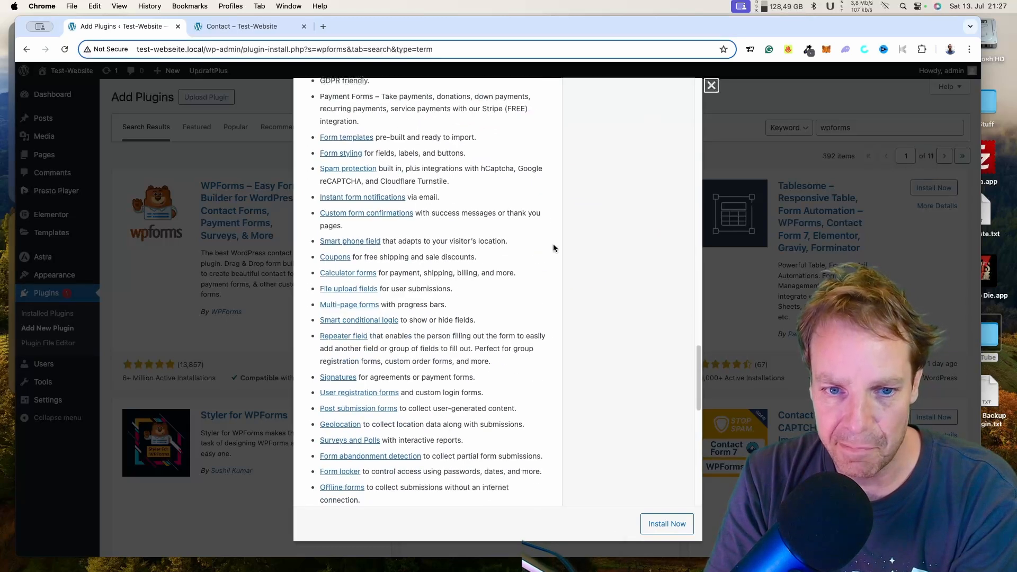
pyautogui.scroll(4, 554, 245)
pyautogui.scroll(4, 554, 247)
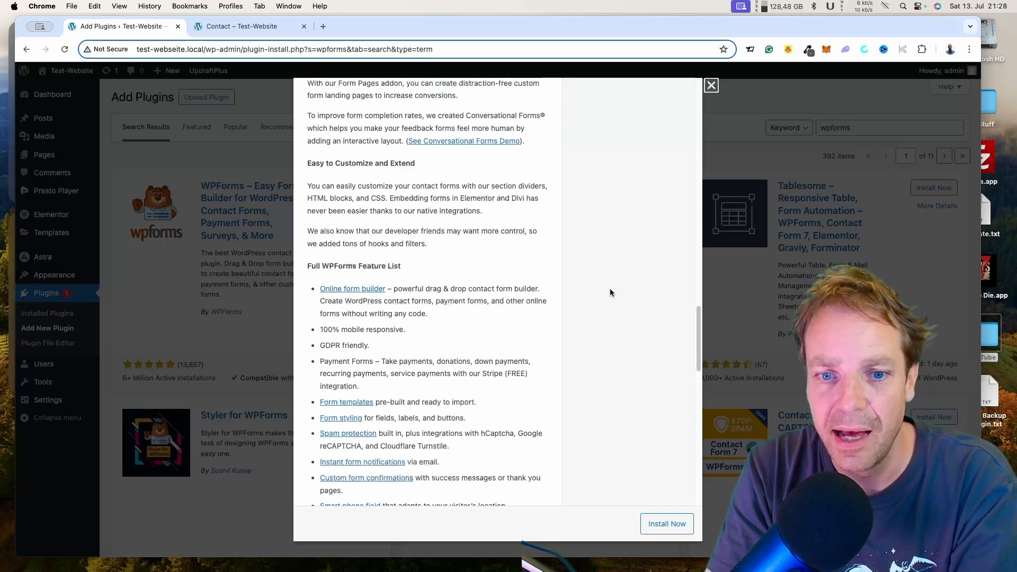
pyautogui.scroll(-5, 540, 385)
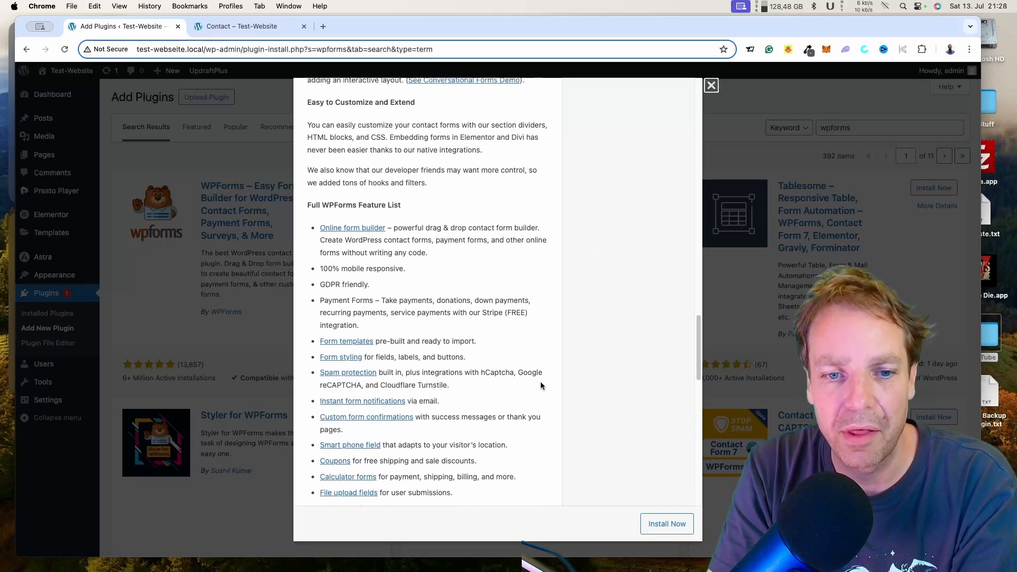
pyautogui.scroll(-1, 541, 385)
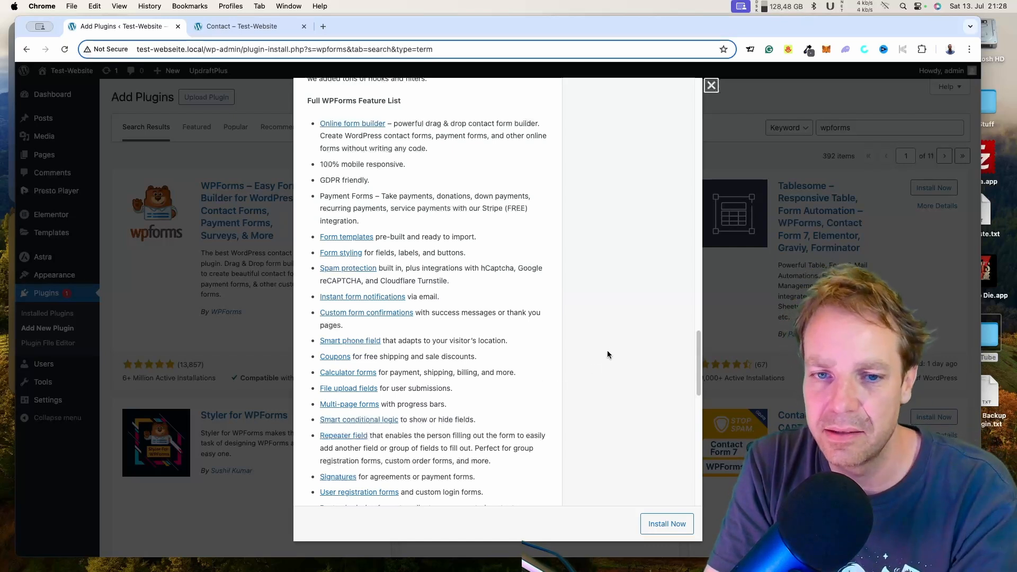
# - Install and activate the WPForms plugin, and open its overview of all forms
pyautogui.click(671, 526)
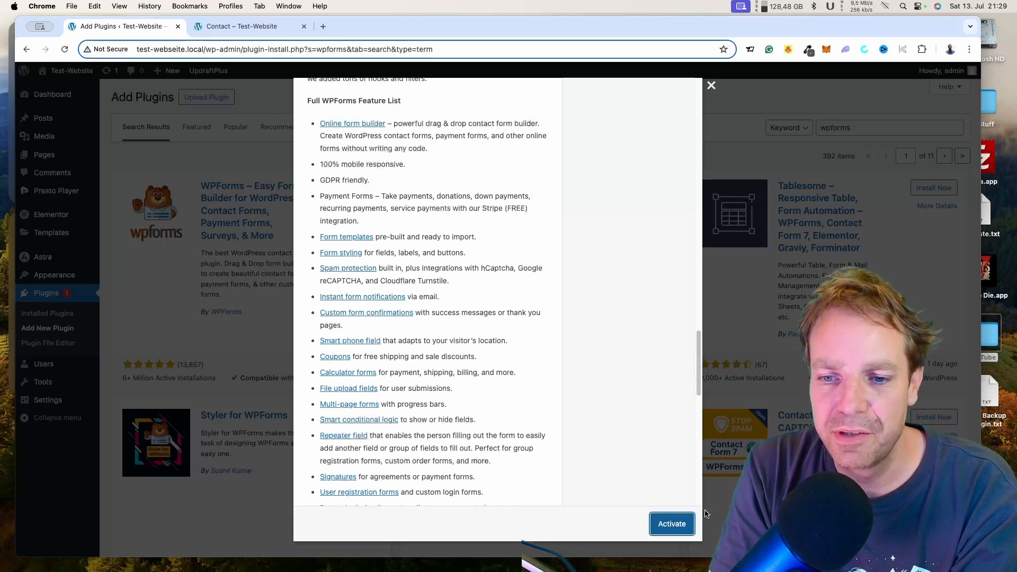
pyautogui.click(671, 527)
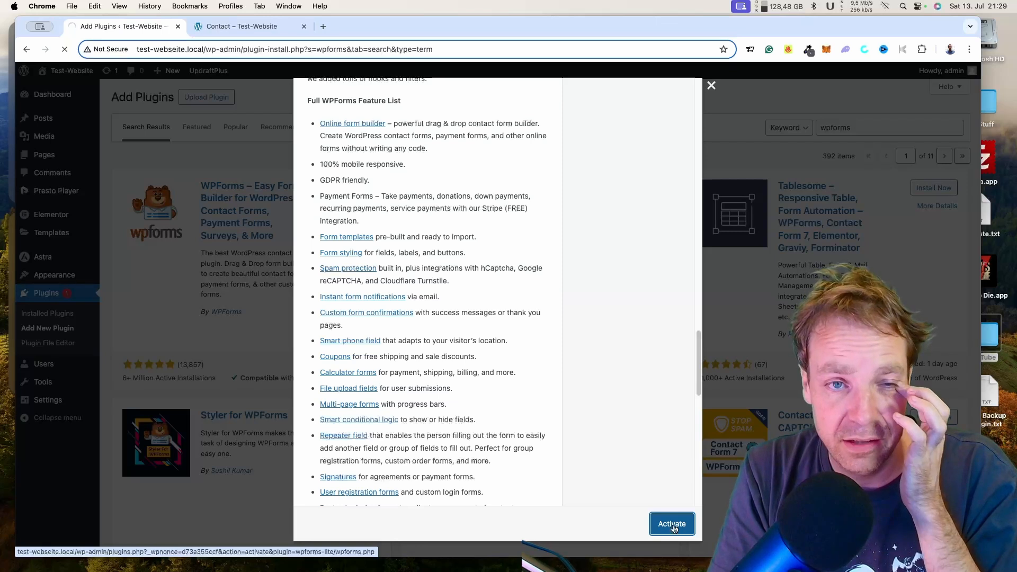
pyautogui.scroll(-10, 384, 554)
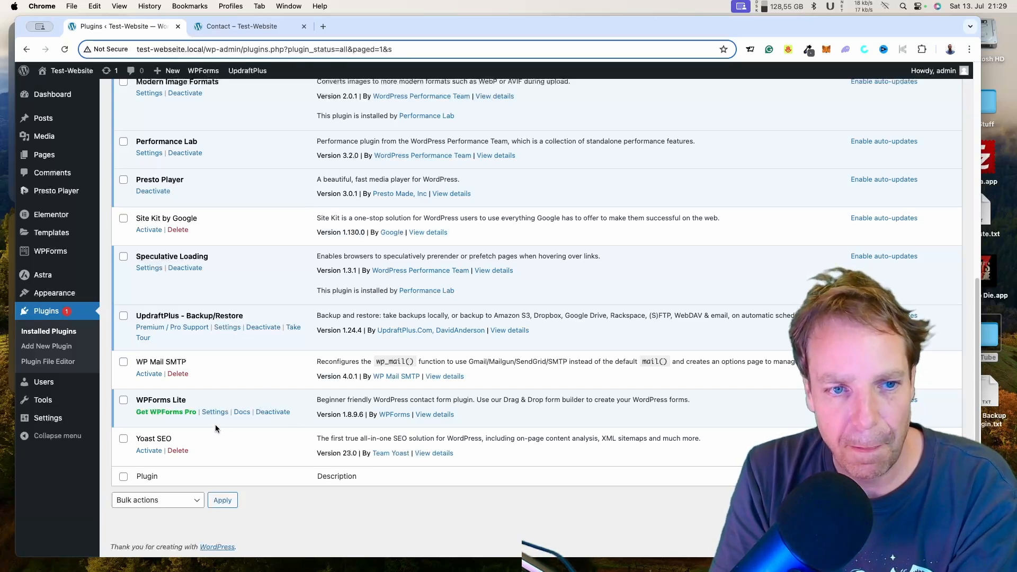
pyautogui.scroll(1, 109, 384)
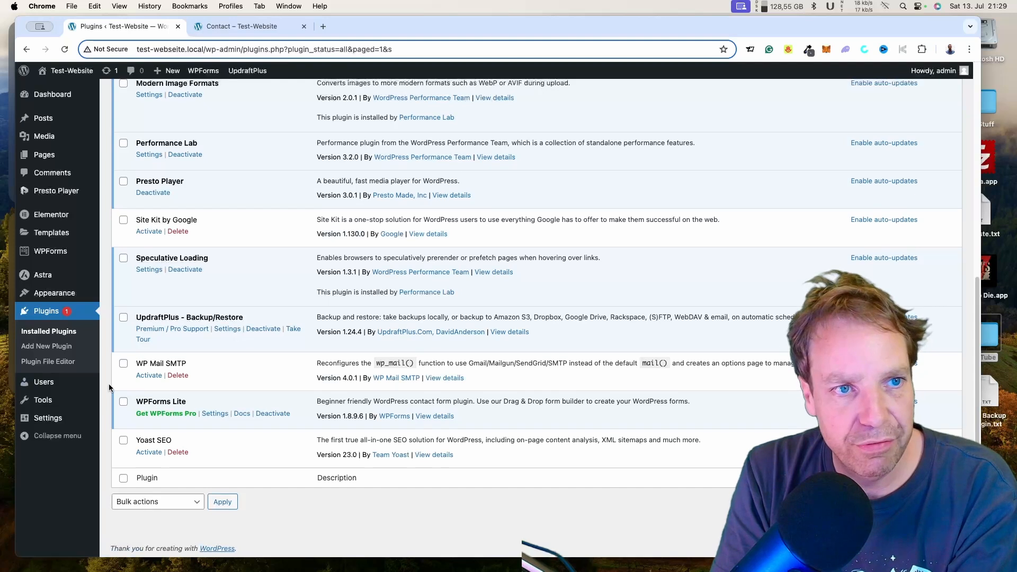
pyautogui.scroll(2, 69, 382)
pyautogui.moveTo(47, 278)
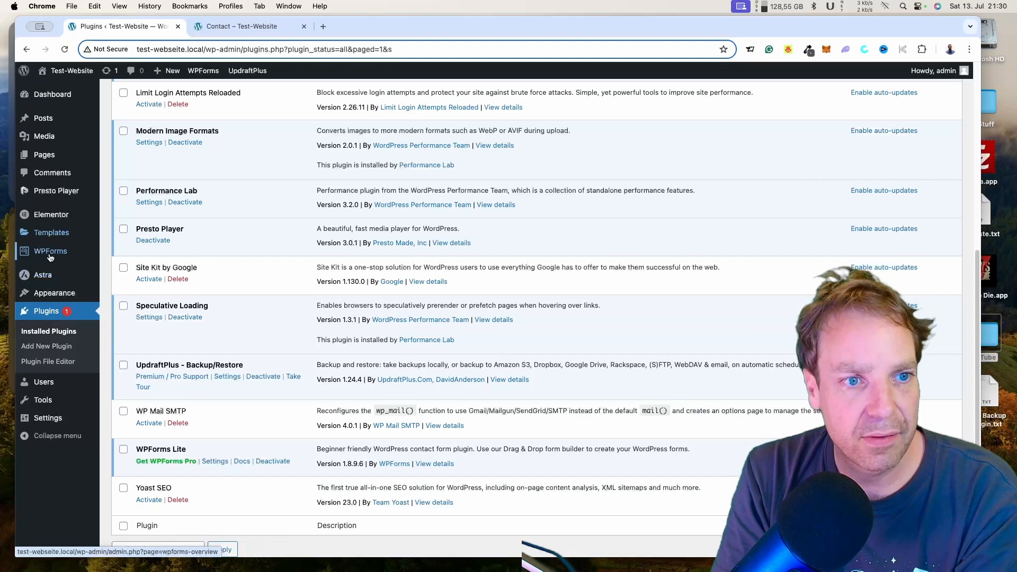
pyautogui.click(112, 253)
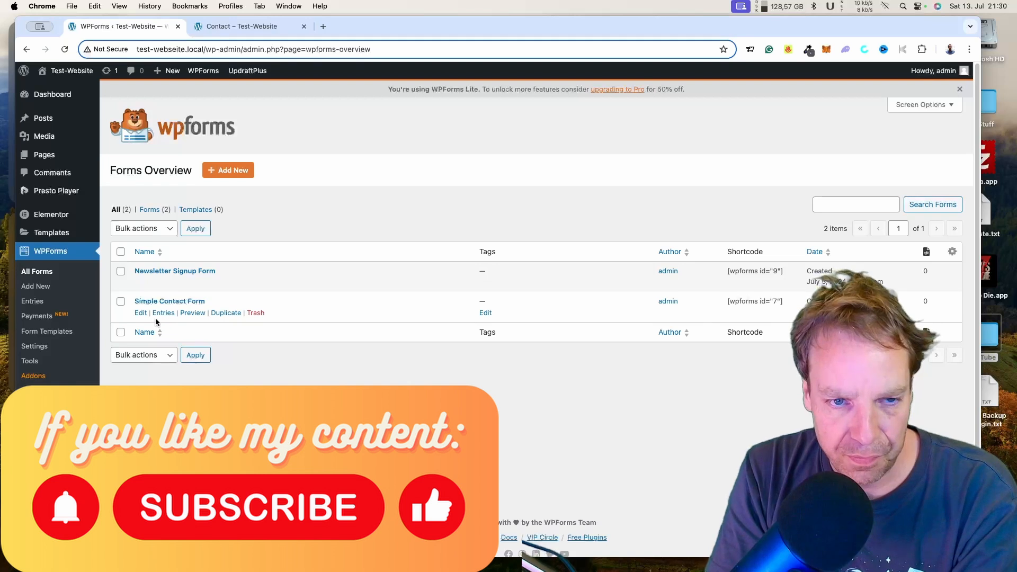
# - Look through the templates offered for a new form and leave the form setup without creating one
pyautogui.click(231, 175)
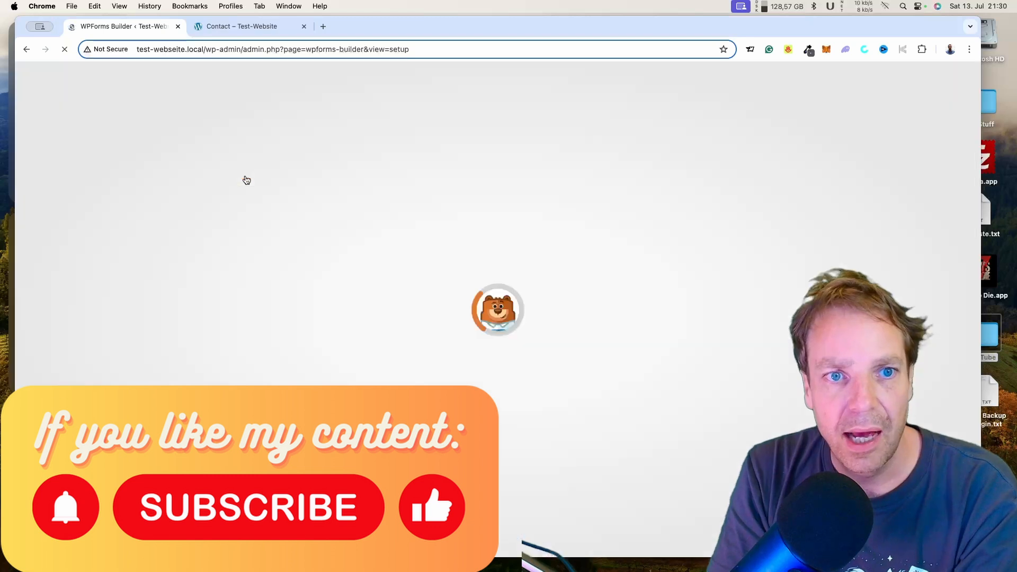
pyautogui.scroll(-1, 398, 218)
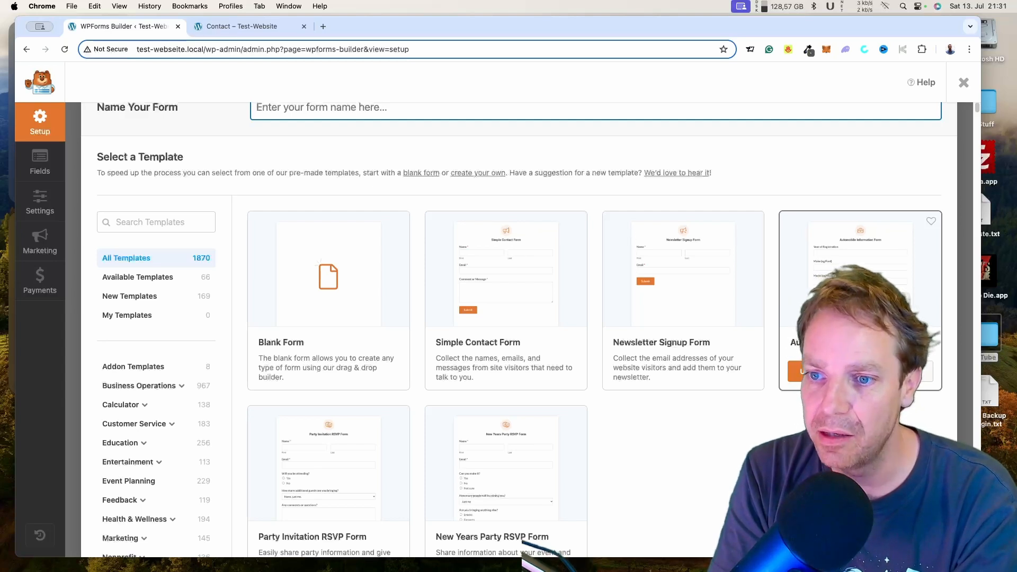
pyautogui.scroll(-2, 665, 441)
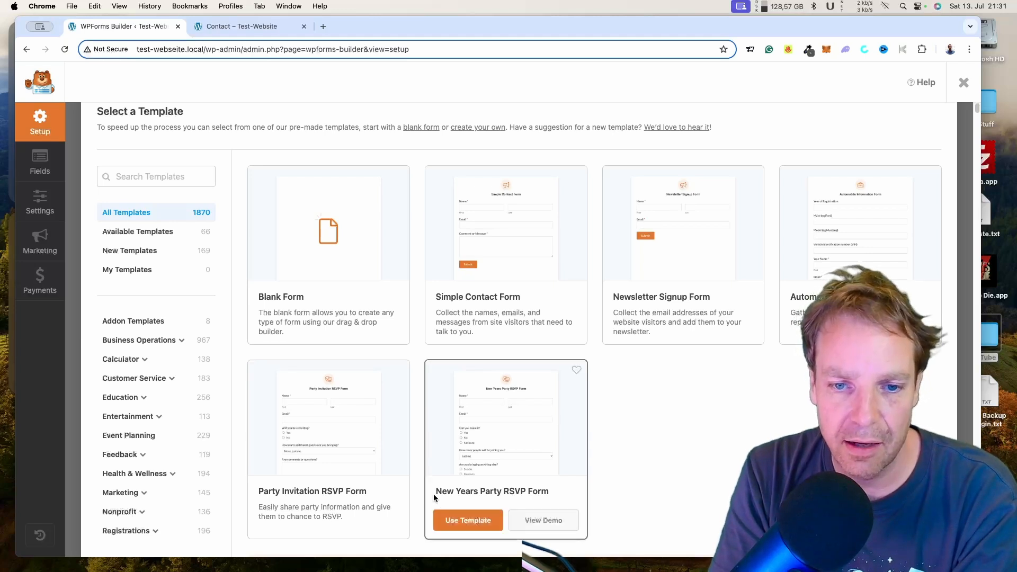
pyautogui.click(469, 521)
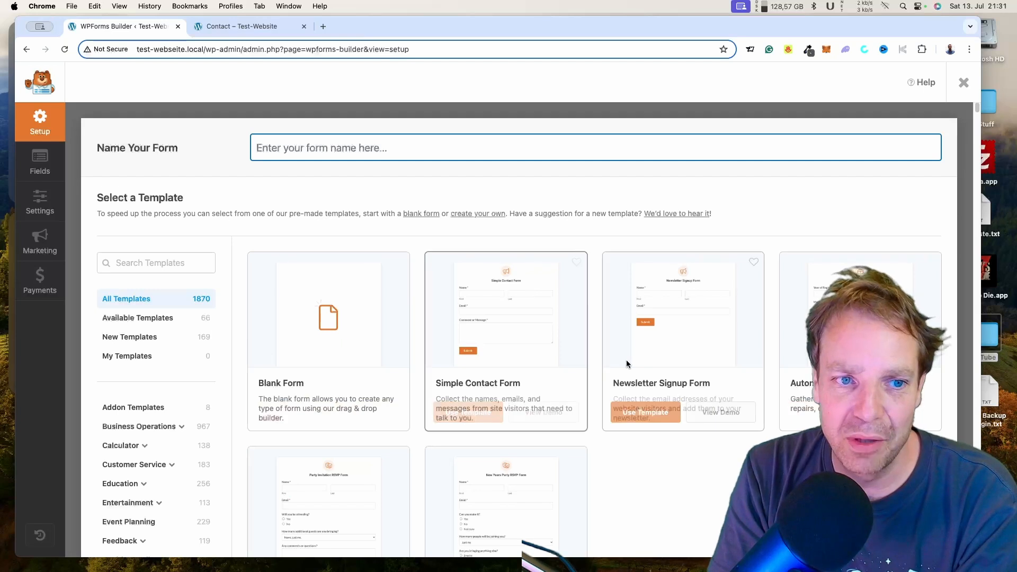
pyautogui.click(965, 84)
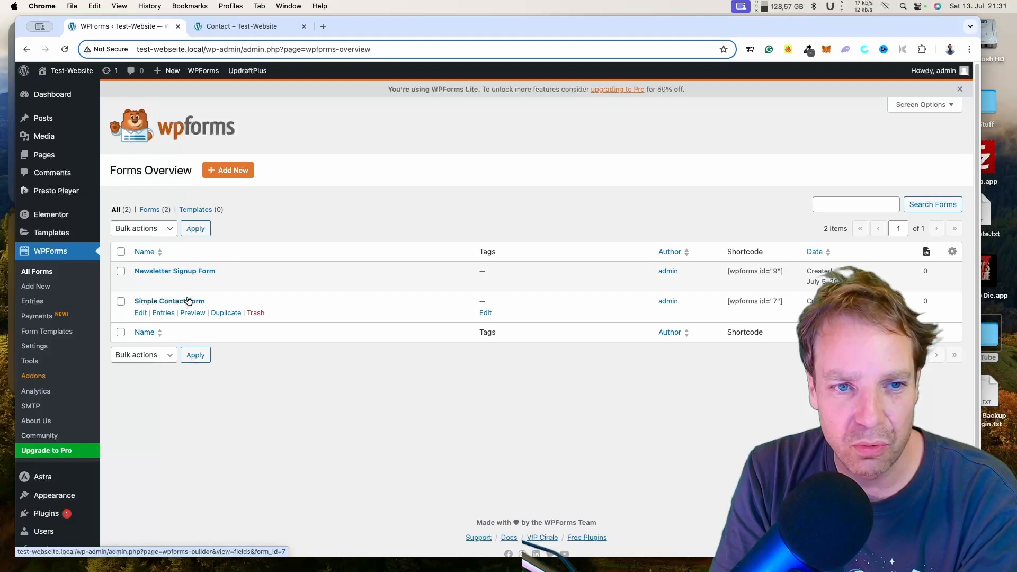
# - Open the Simple Contact Form for editing and add a Dropdown field between the Email and Subject fields
pyautogui.click(140, 313)
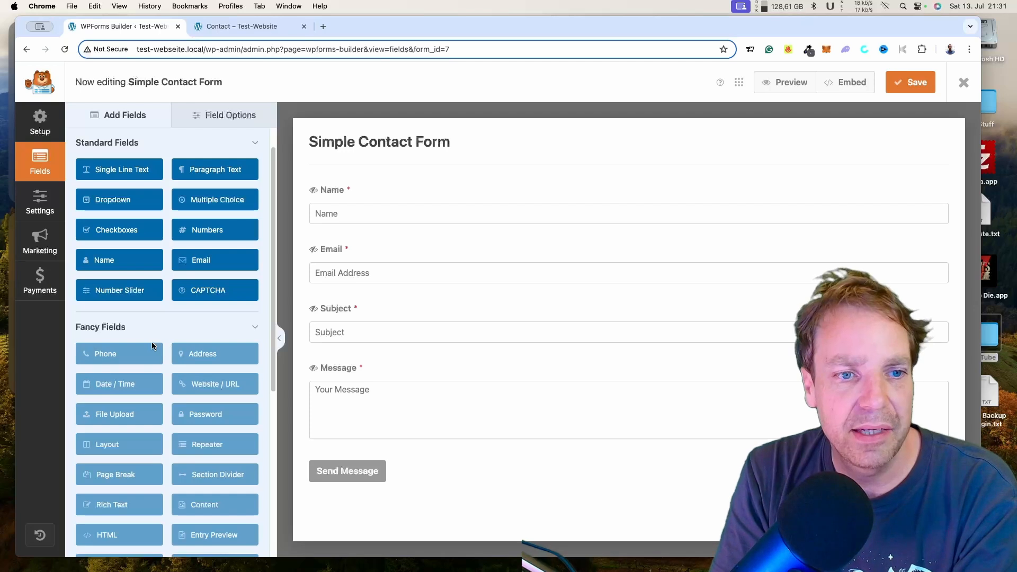
pyautogui.scroll(-5, 199, 368)
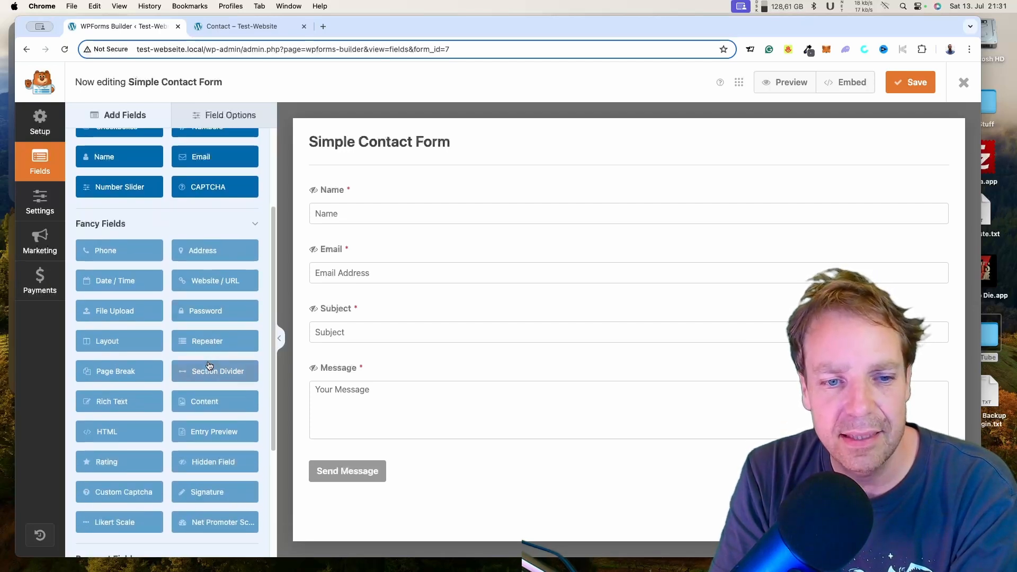
pyautogui.scroll(-3, 209, 365)
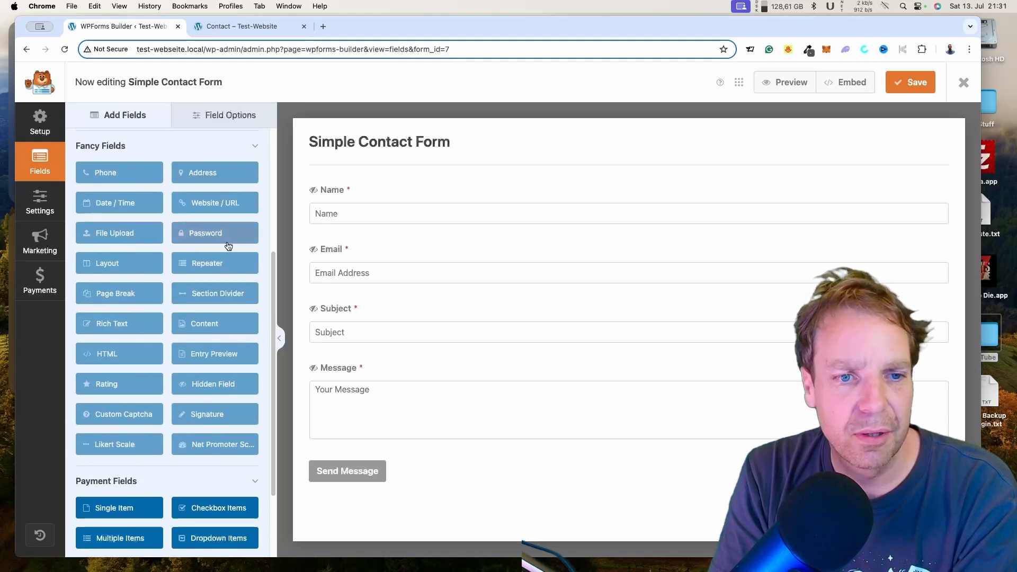
pyautogui.scroll(-4, 226, 250)
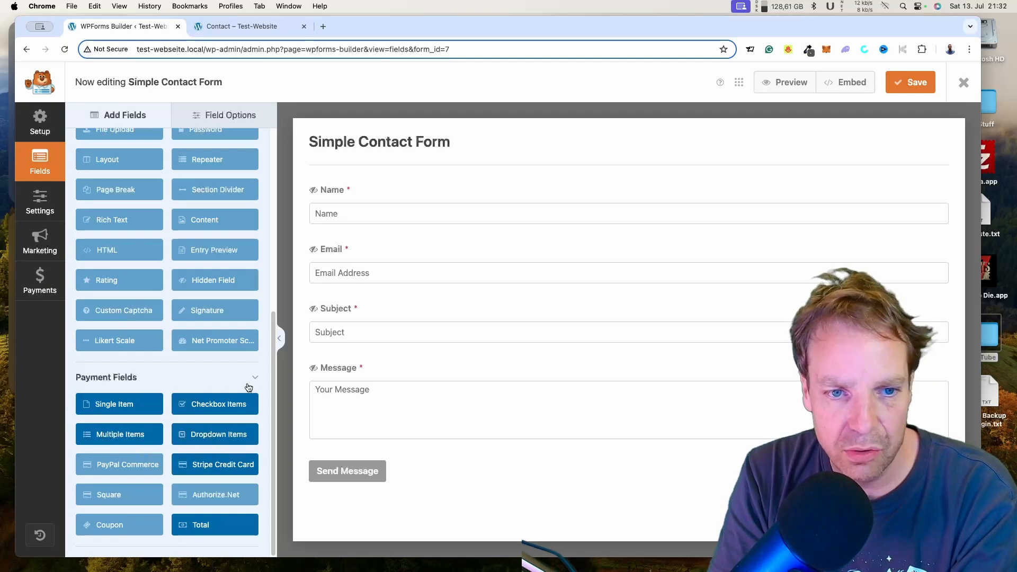
pyautogui.scroll(1, 259, 412)
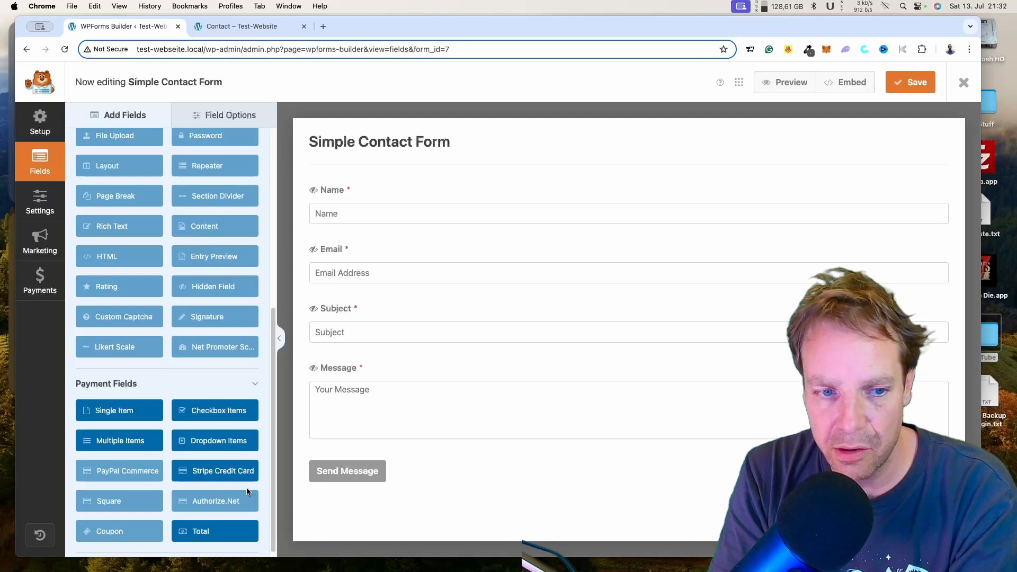
pyautogui.scroll(10, 234, 488)
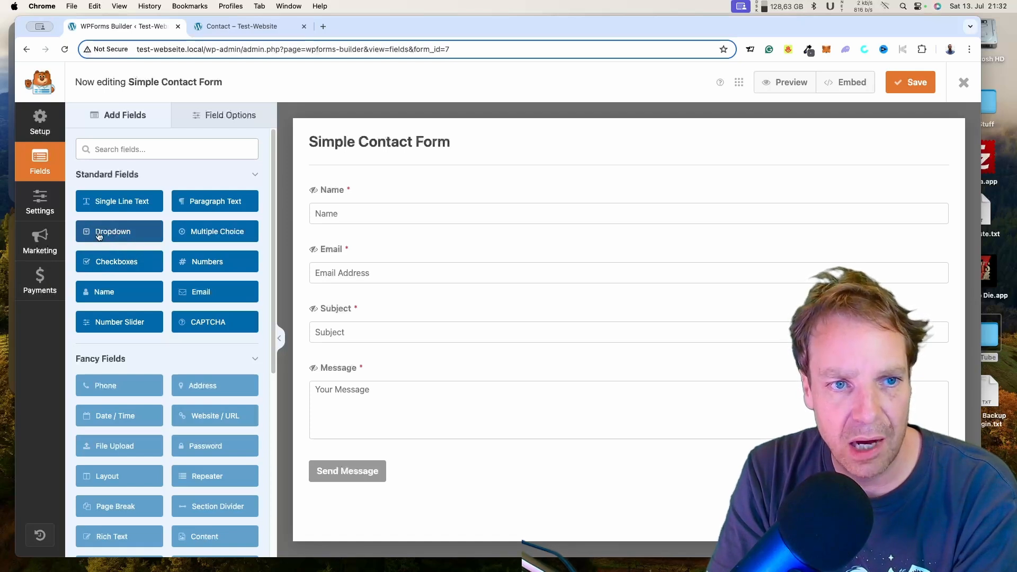
pyautogui.moveTo(99, 236); pyautogui.dragTo(398, 320)
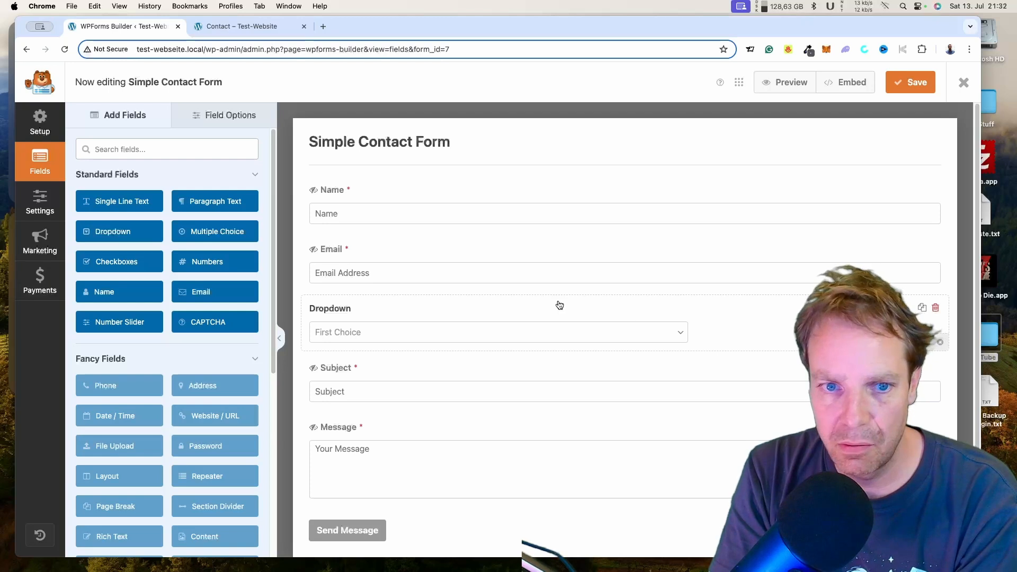
# - Open the options of the new Dropdown field and set its label to Step 1
pyautogui.click(614, 316)
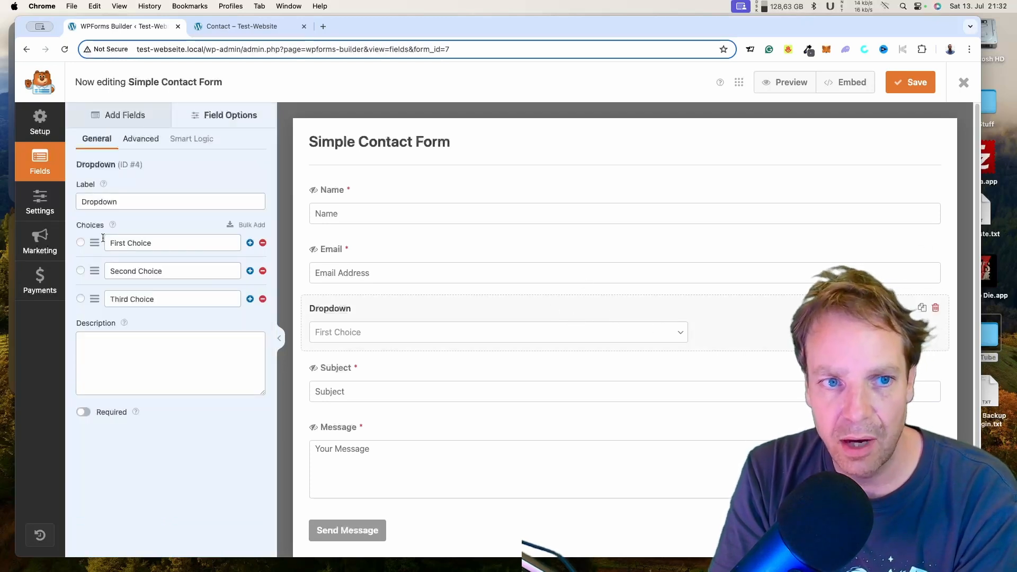
pyautogui.doubleClick(170, 205)
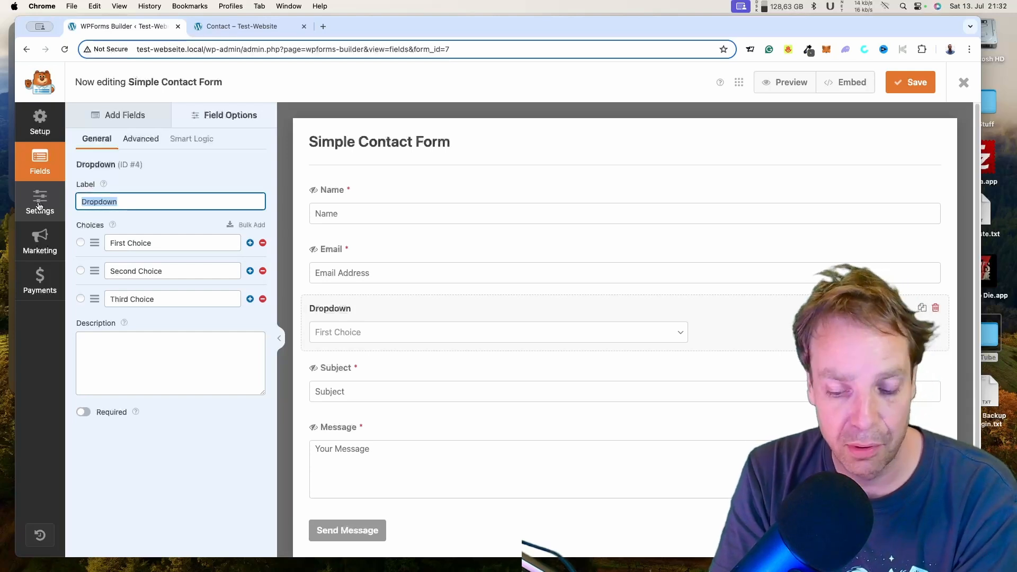
pyautogui.write('Step 1')
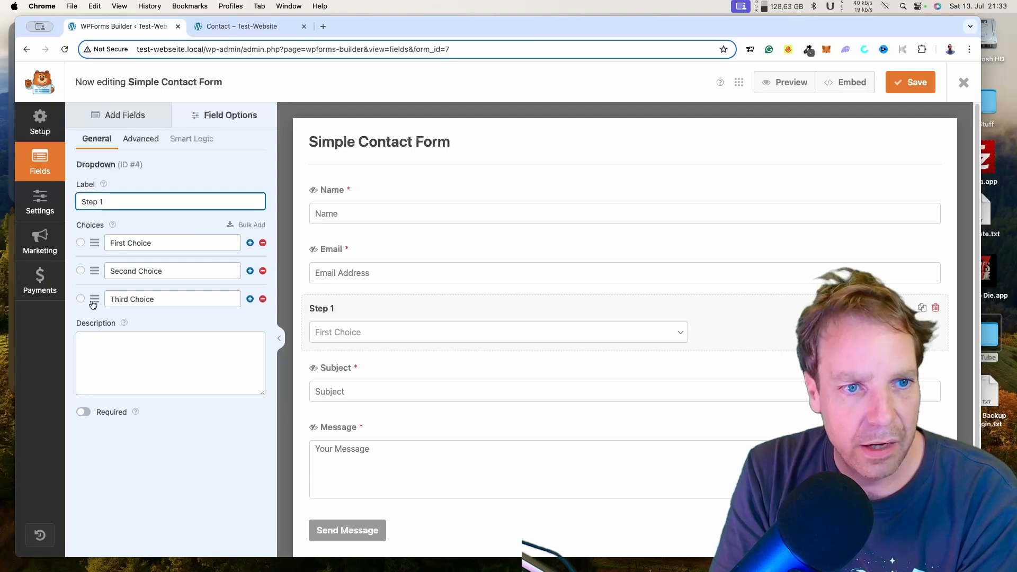
# - Set the Step 1 dropdown's style to Modern and add an empty fourth choice below Third Choice
pyautogui.click(135, 143)
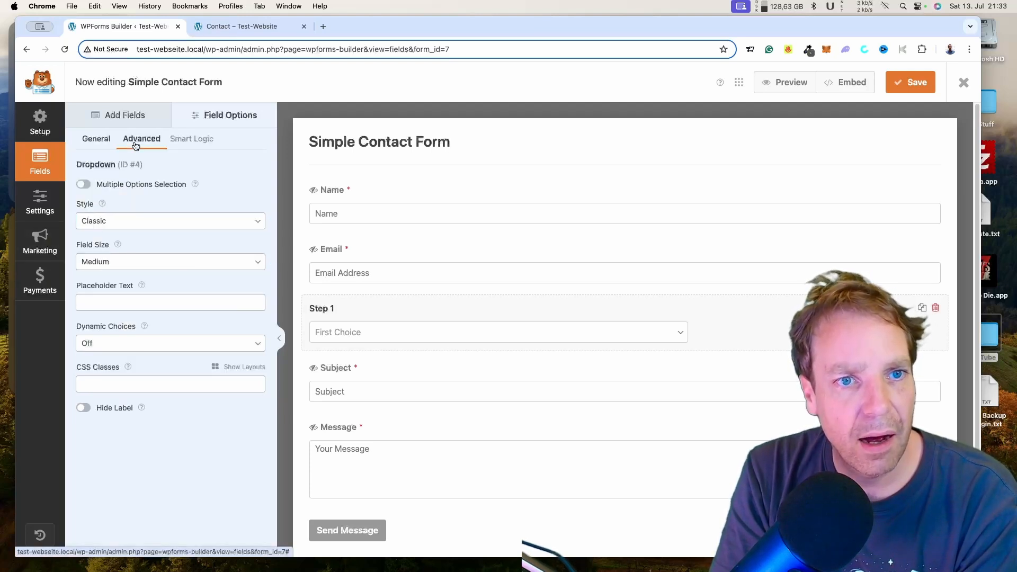
pyautogui.click(117, 225)
pyautogui.click(137, 234)
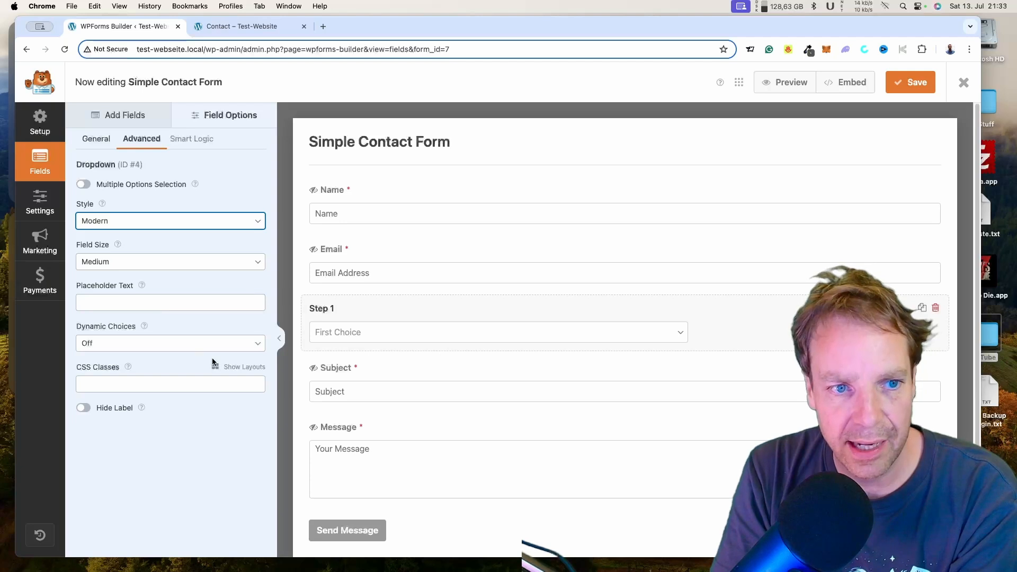
pyautogui.click(96, 139)
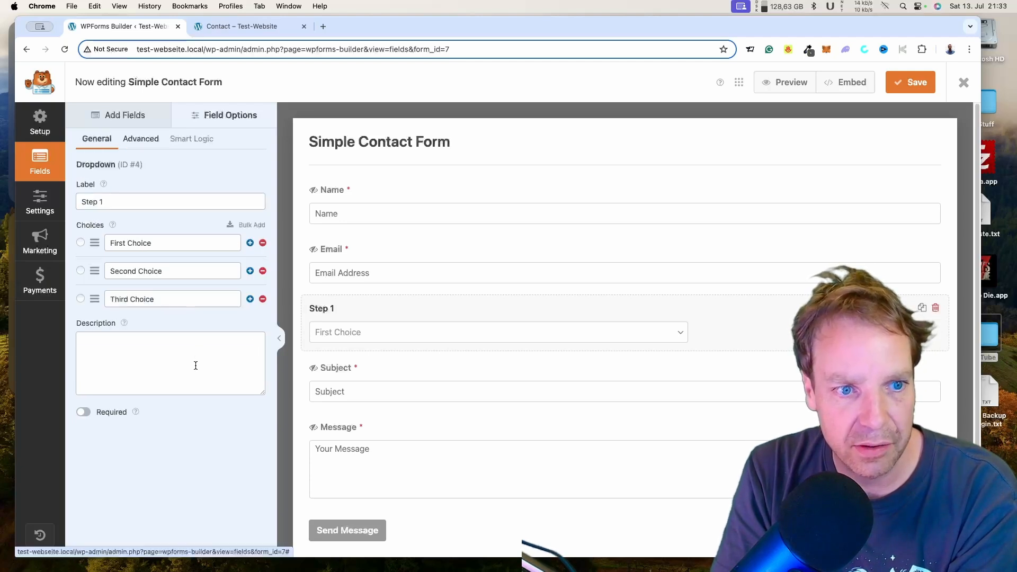
pyautogui.click(251, 300)
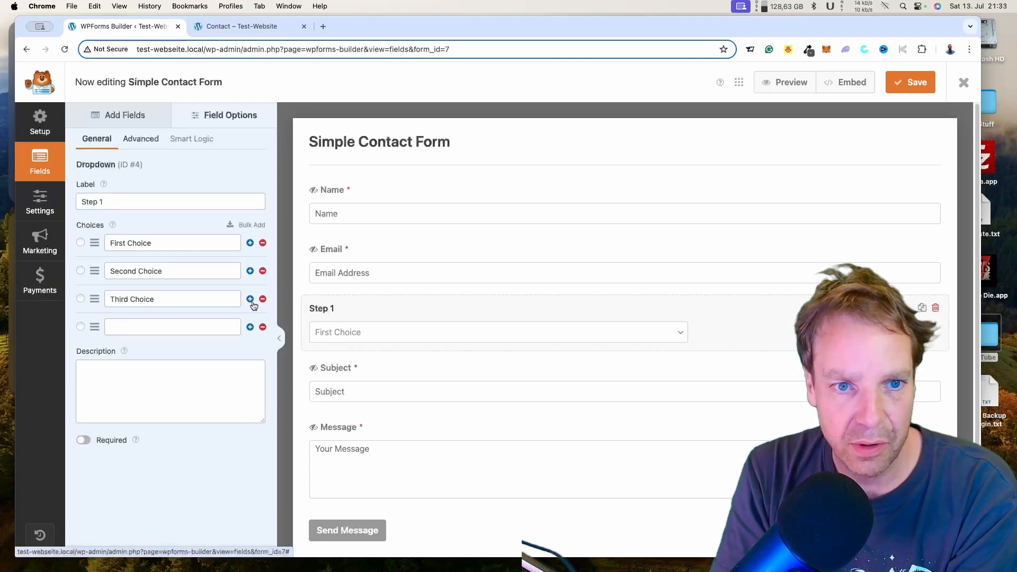
# - Move the Step 1 dropdown between the Subject and Message fields and make it required
pyautogui.click(441, 401)
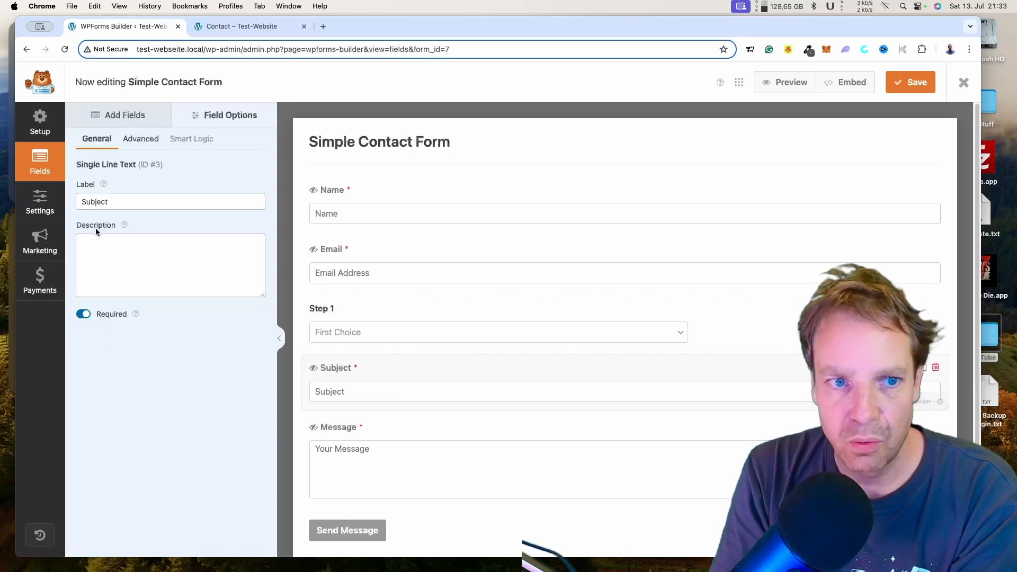
pyautogui.click(142, 139)
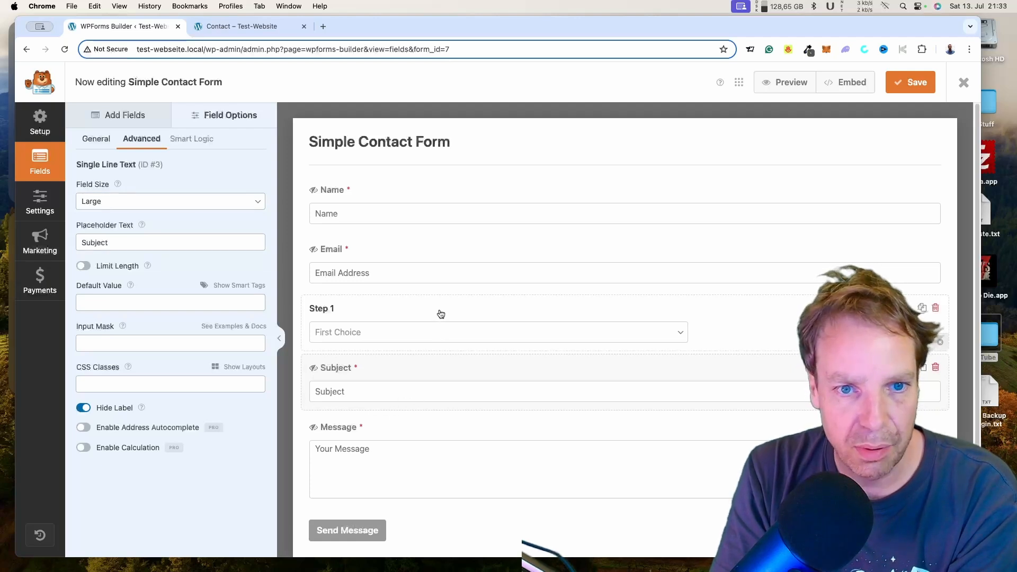
pyautogui.click(410, 320)
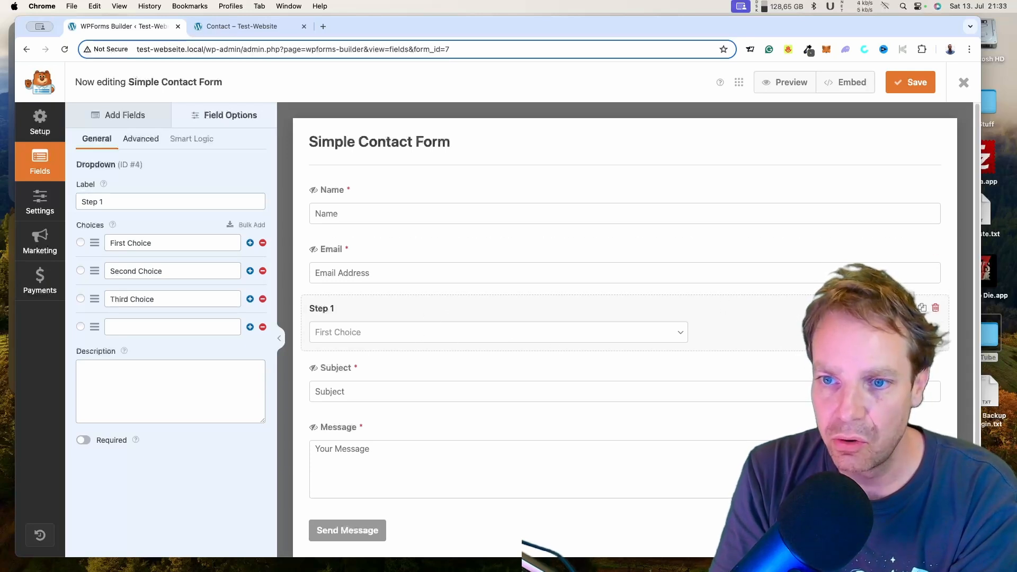
pyautogui.moveTo(827, 323); pyautogui.dragTo(763, 371)
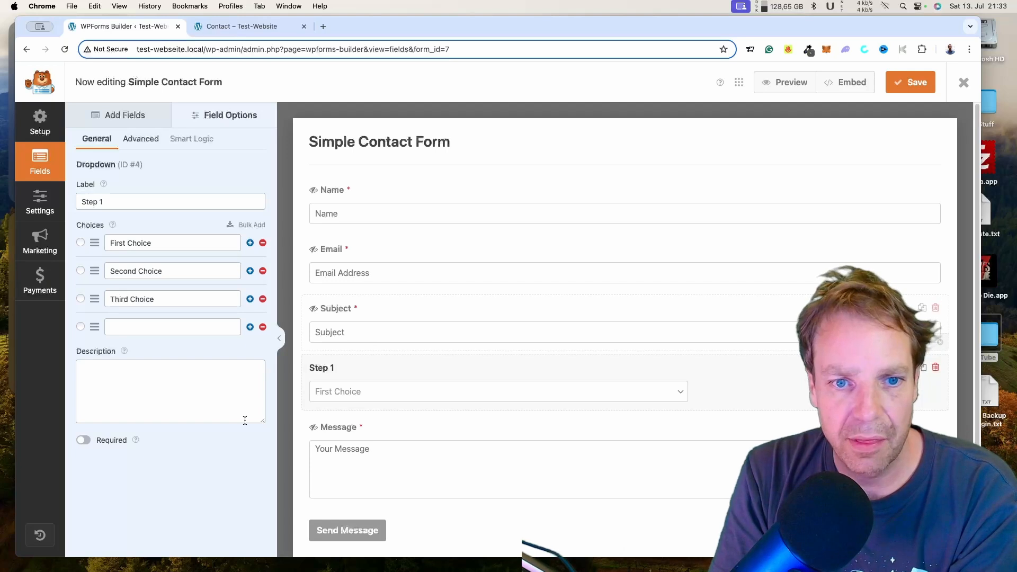
pyautogui.click(83, 442)
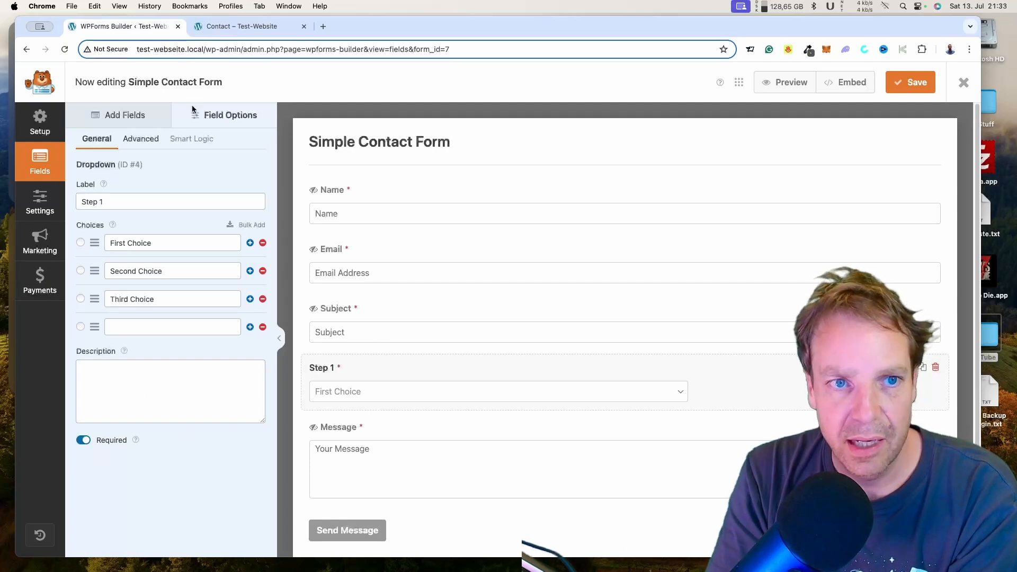
pyautogui.click(152, 146)
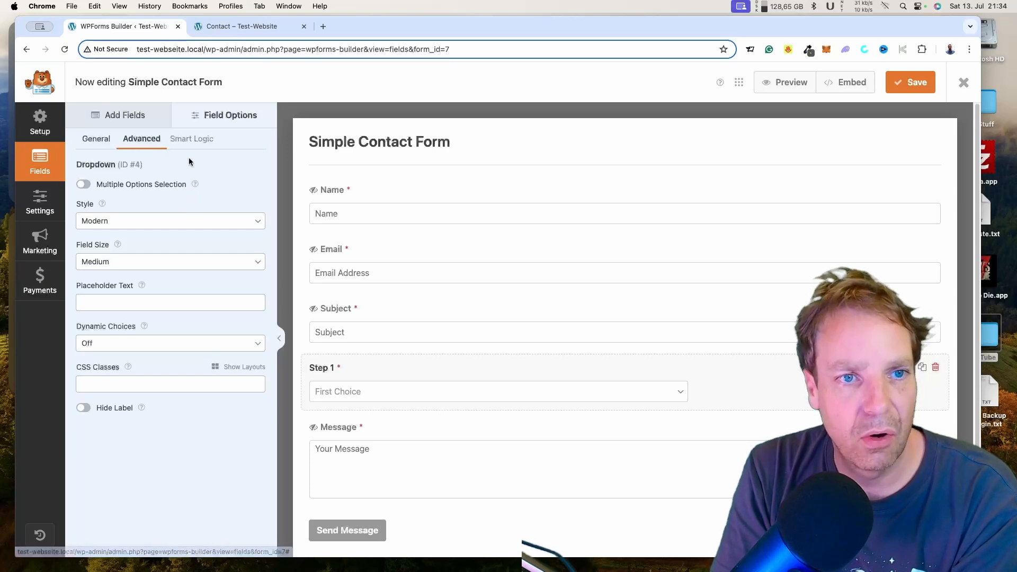
# - Duplicate the Name field and shorten the copy's label to Name
pyautogui.click(424, 196)
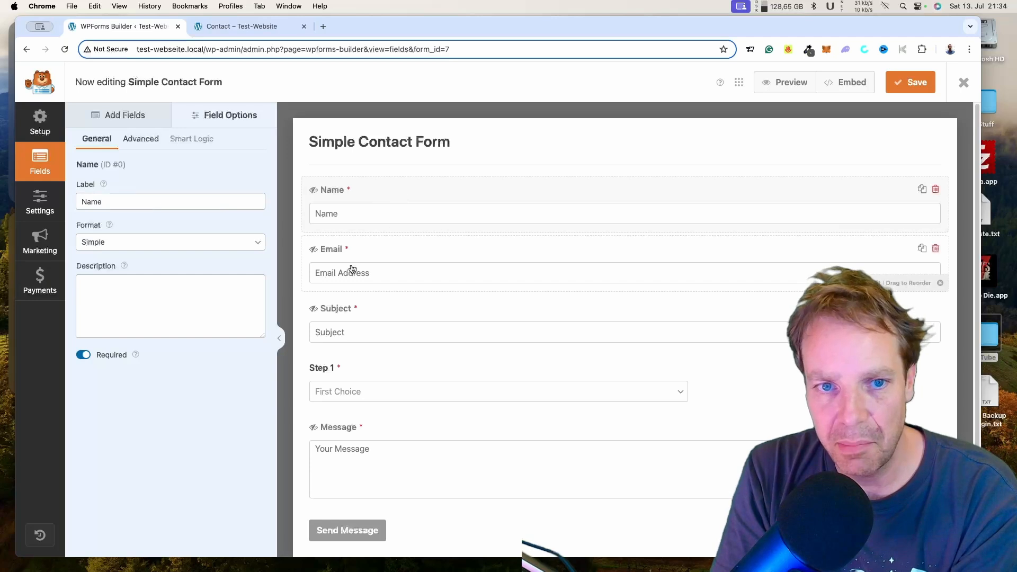
pyautogui.click(120, 117)
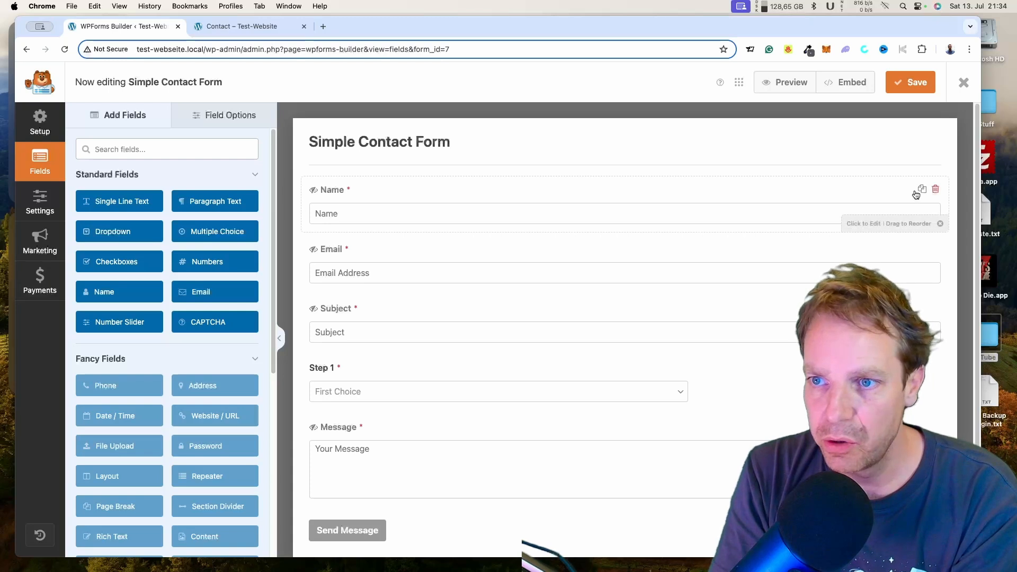
pyautogui.click(922, 189)
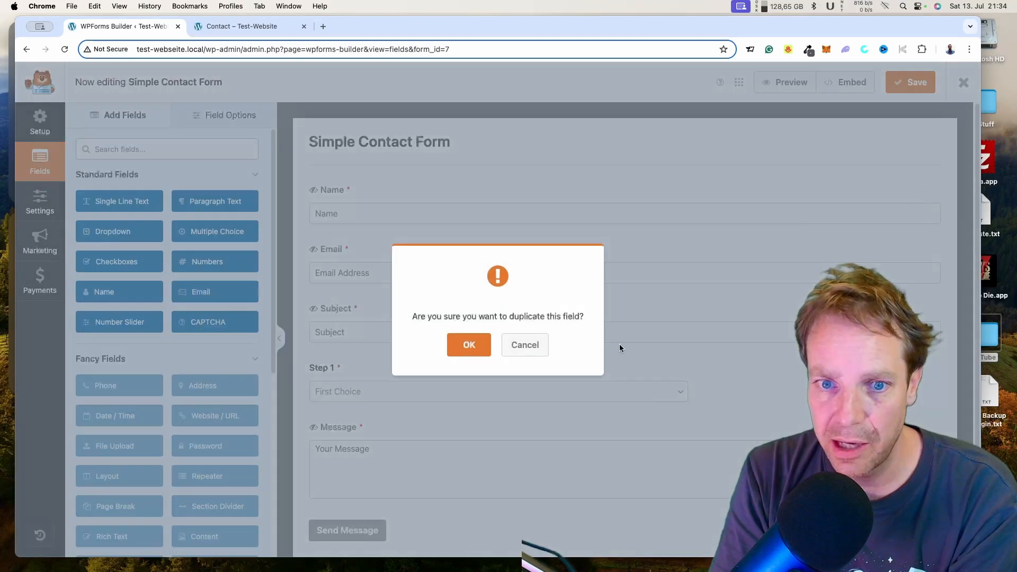
pyautogui.click(472, 344)
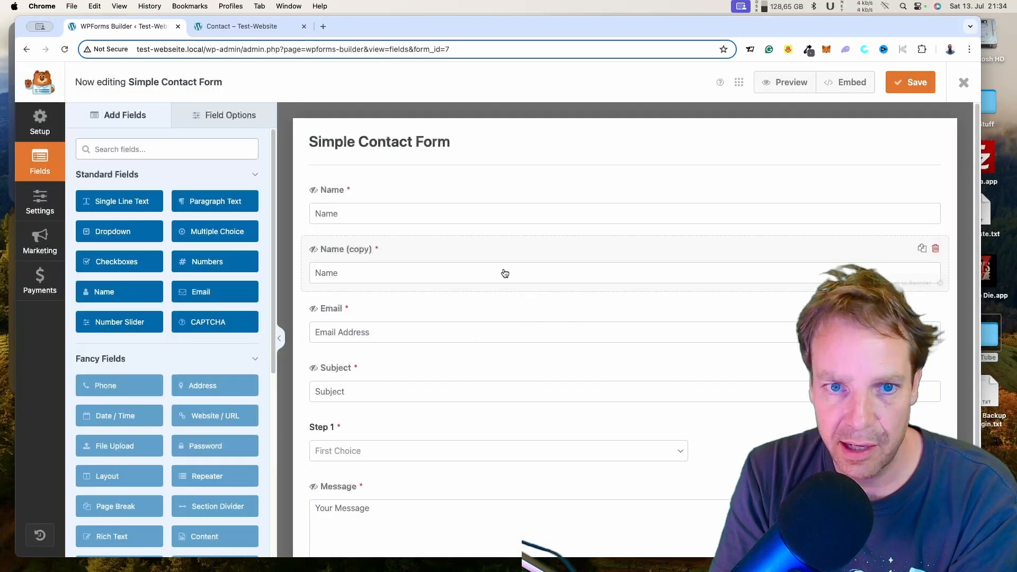
pyautogui.click(323, 257)
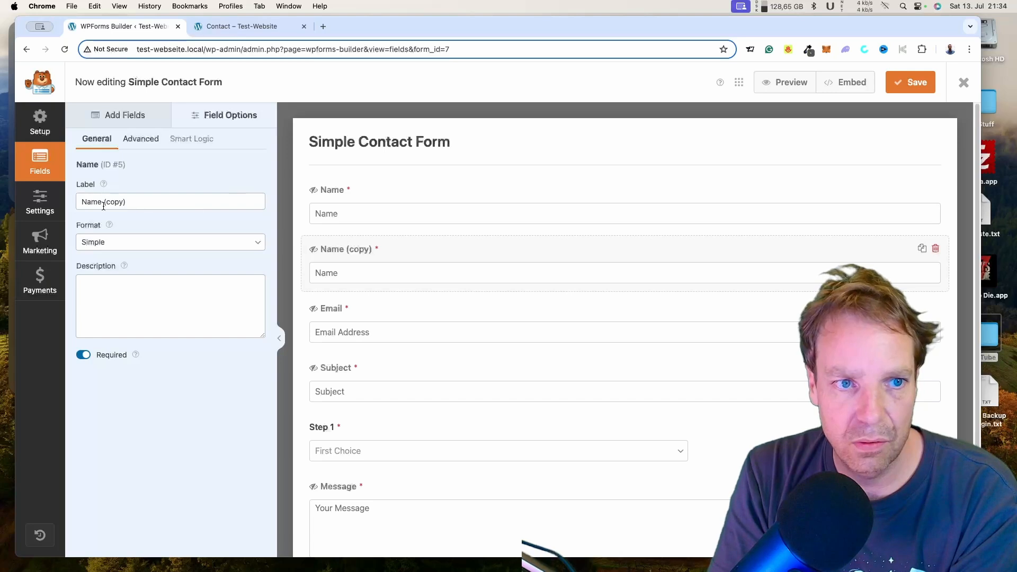
pyautogui.moveTo(127, 202); pyautogui.dragTo(112, 203)
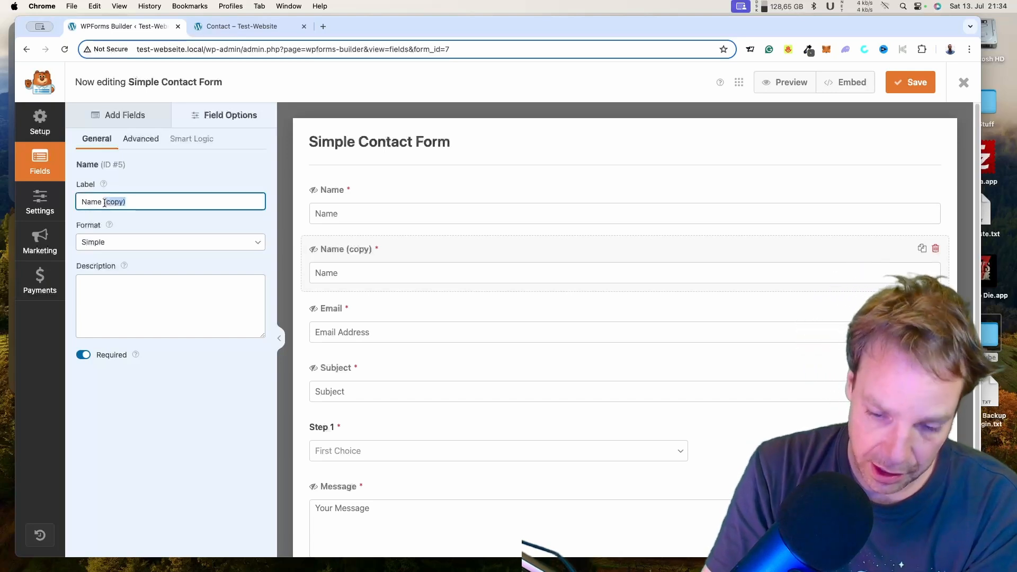
pyautogui.press('BackSpace')
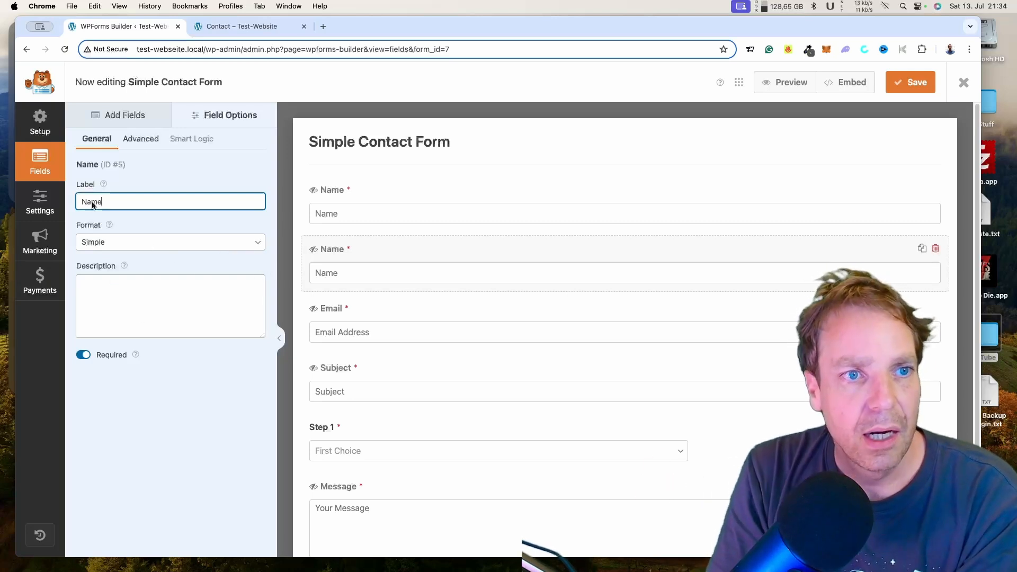
# - Review the form's general settings, its spam protection and security options, and its form themes
pyautogui.click(44, 124)
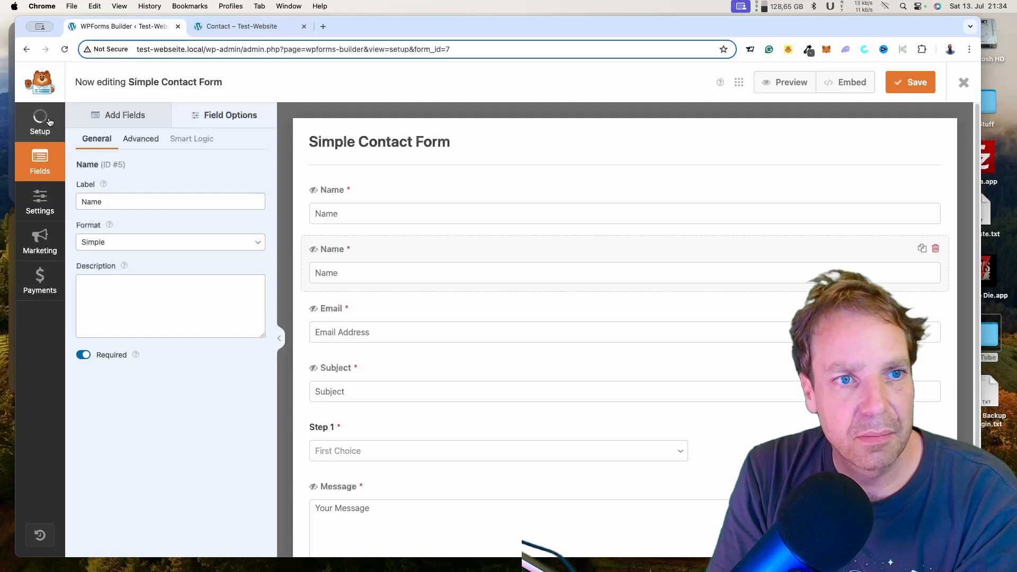
pyautogui.click(45, 172)
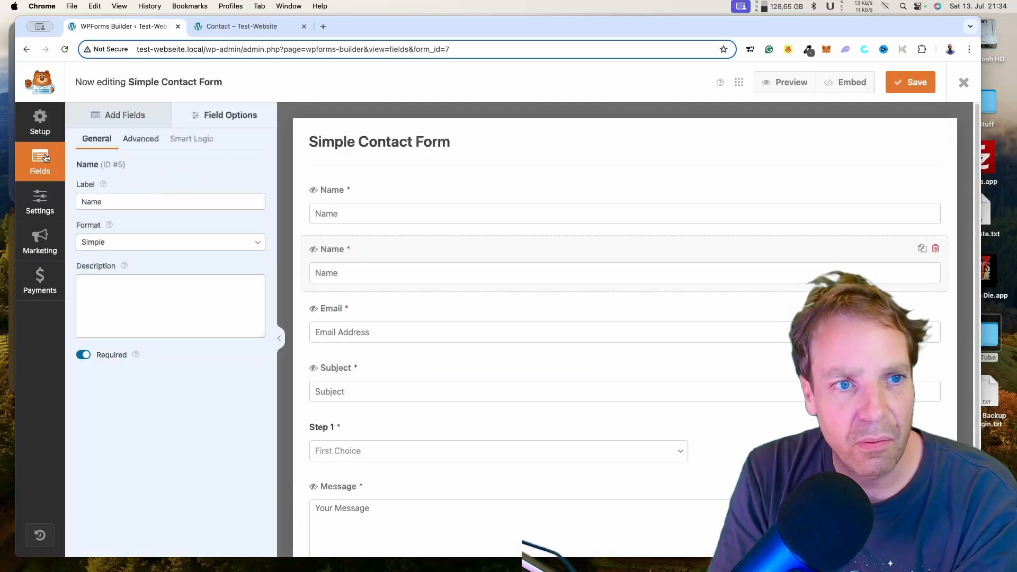
pyautogui.click(36, 196)
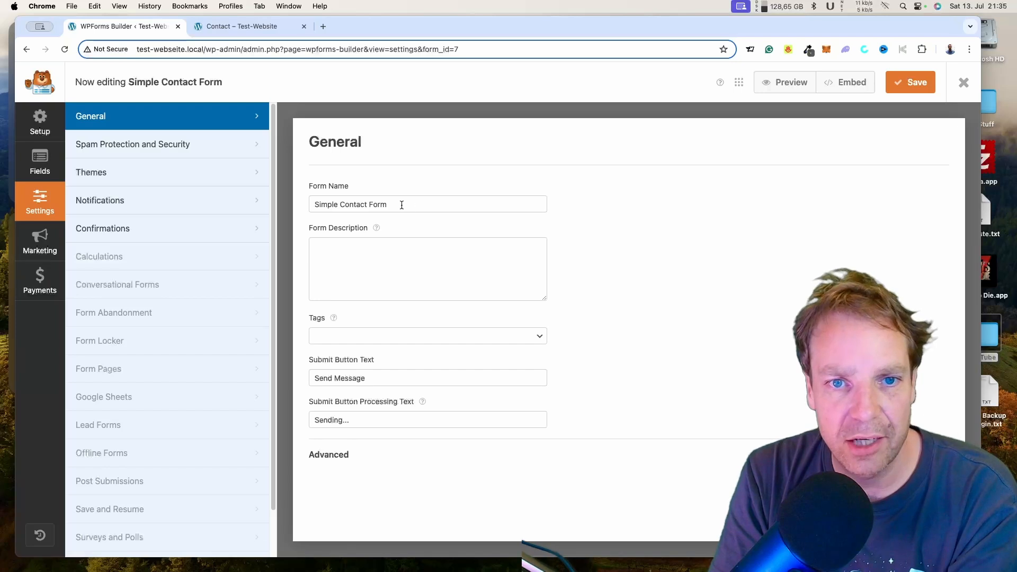
pyautogui.moveTo(403, 205); pyautogui.dragTo(285, 207)
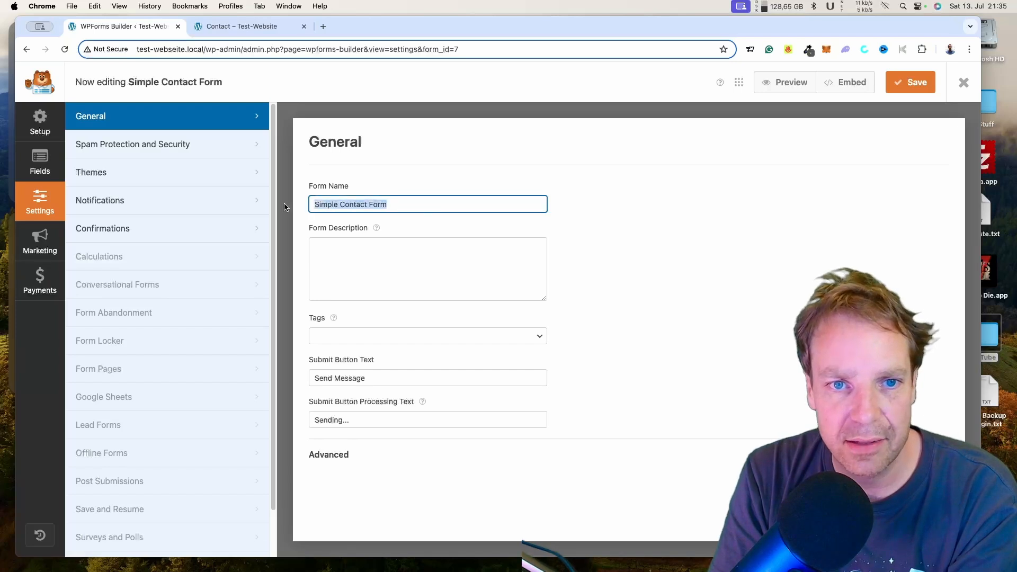
pyautogui.click(155, 157)
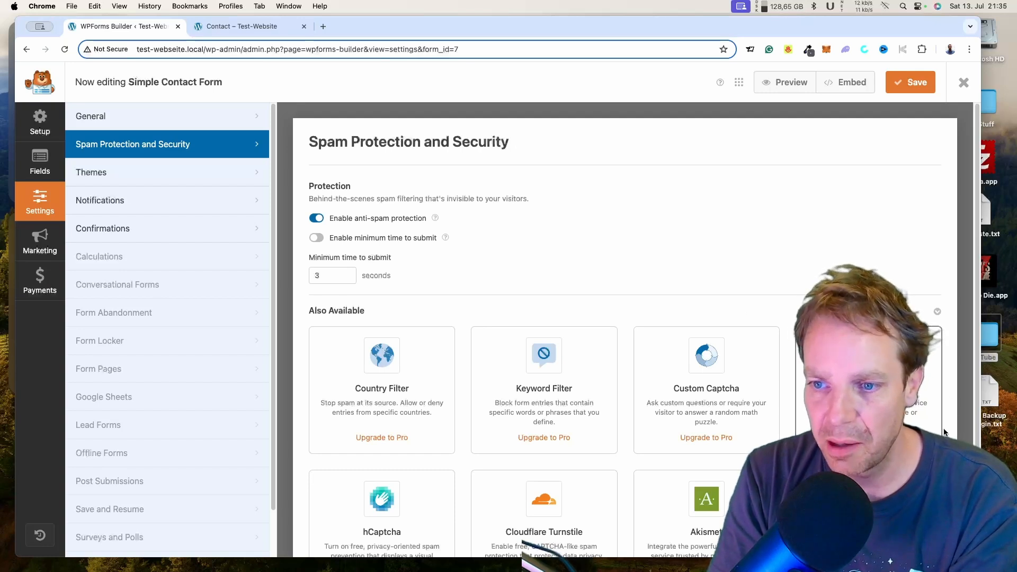
pyautogui.scroll(-2, 869, 371)
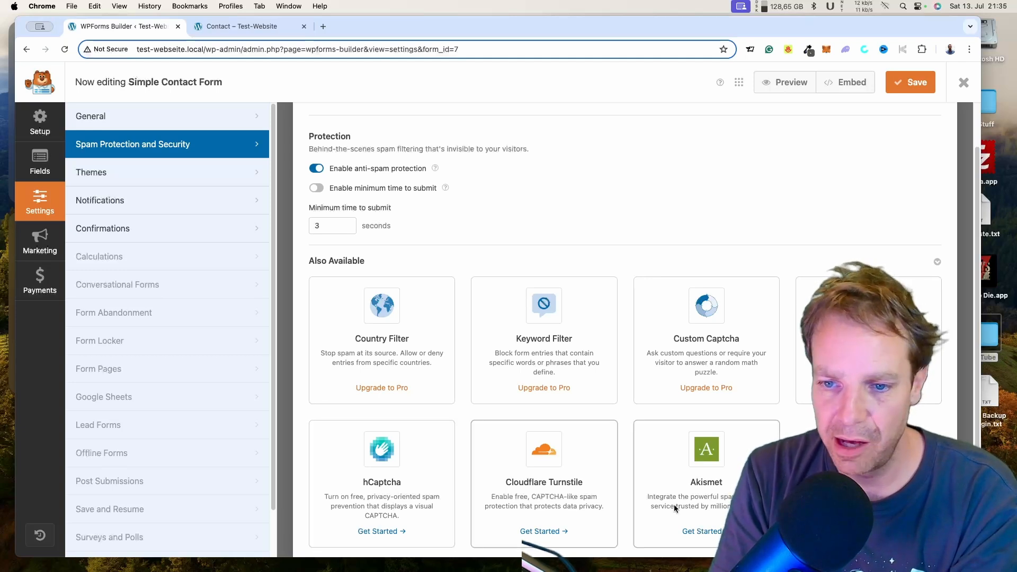
pyautogui.scroll(-1, 691, 491)
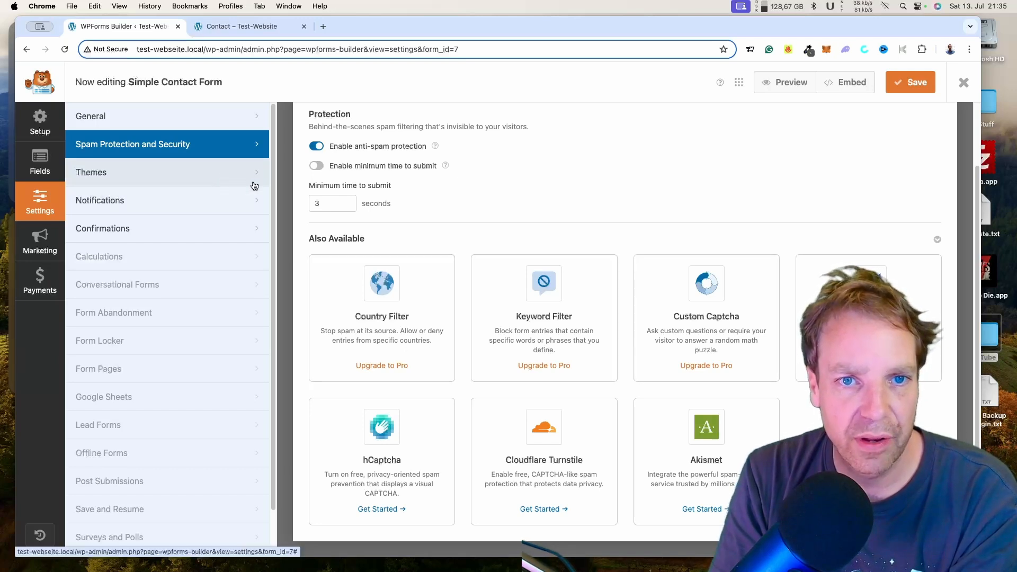
pyautogui.click(225, 188)
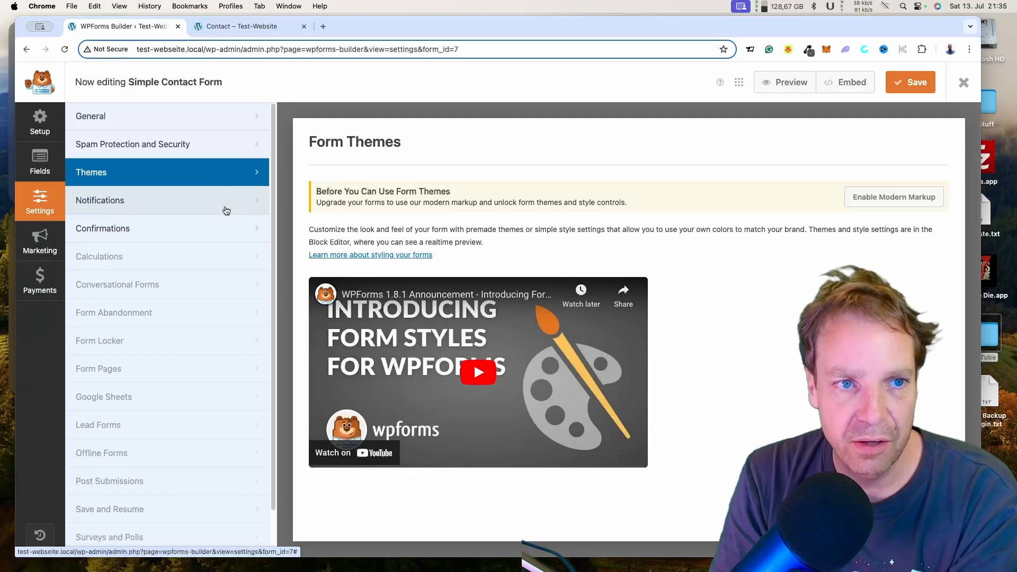
# - Examine the form's default notification settings, especially the address that notifications are sent to
pyautogui.click(226, 211)
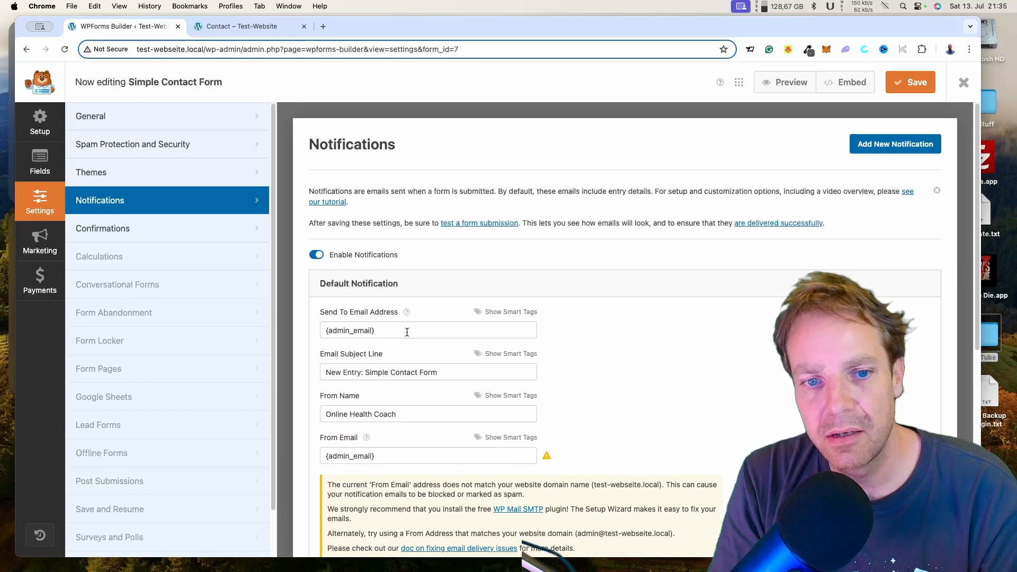
pyautogui.scroll(-4, 715, 359)
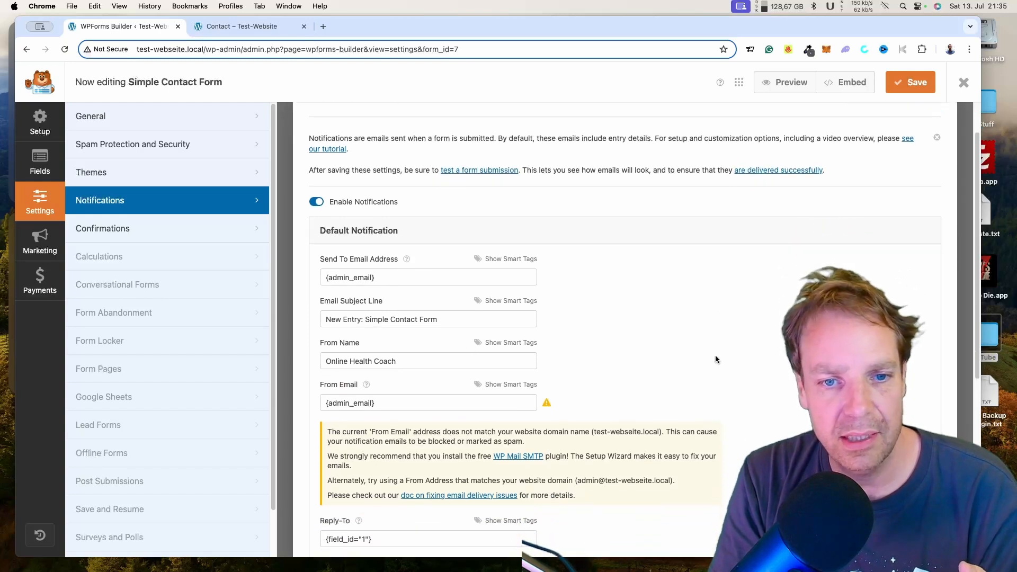
pyautogui.scroll(-3, 715, 359)
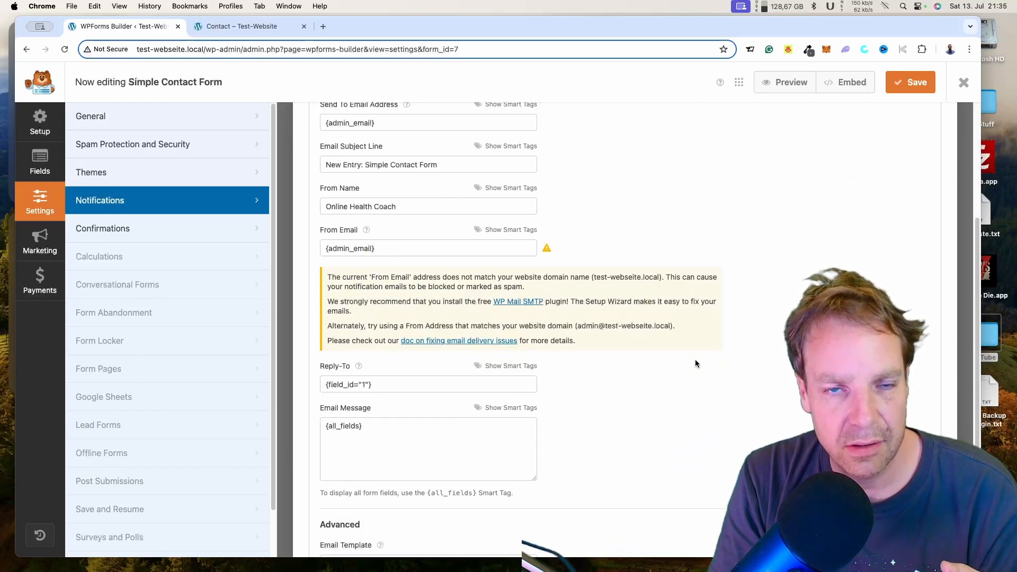
pyautogui.scroll(5, 695, 363)
pyautogui.scroll(1, 692, 360)
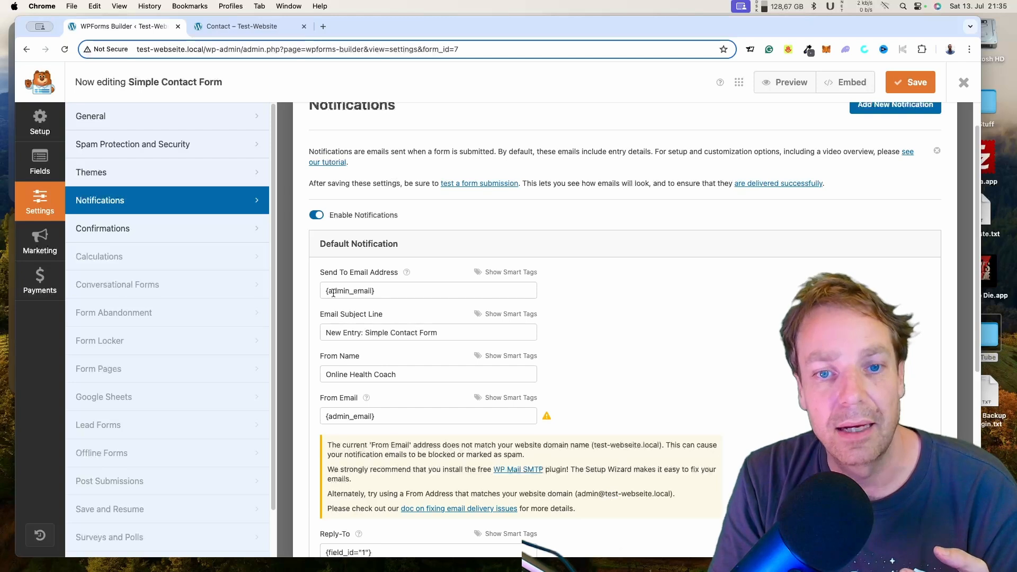
pyautogui.moveTo(390, 272); pyautogui.dragTo(333, 272)
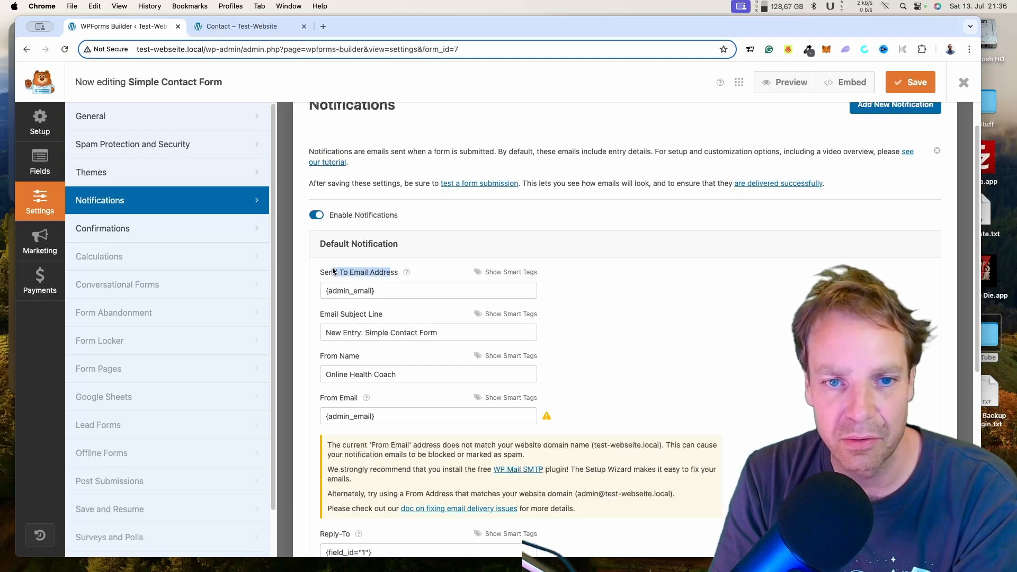
pyautogui.click(384, 290)
pyautogui.tripleClick(384, 290)
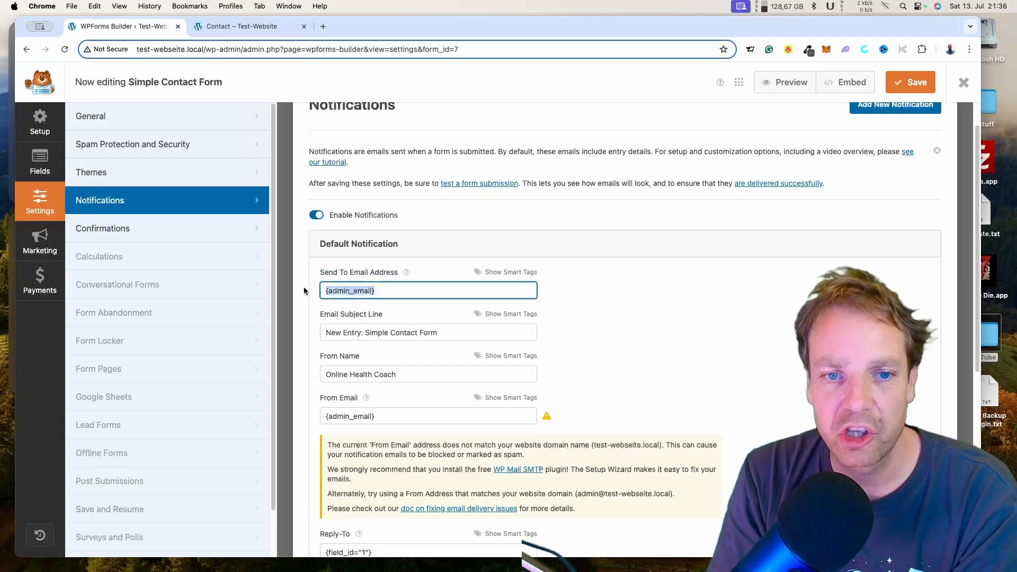
pyautogui.click(395, 290)
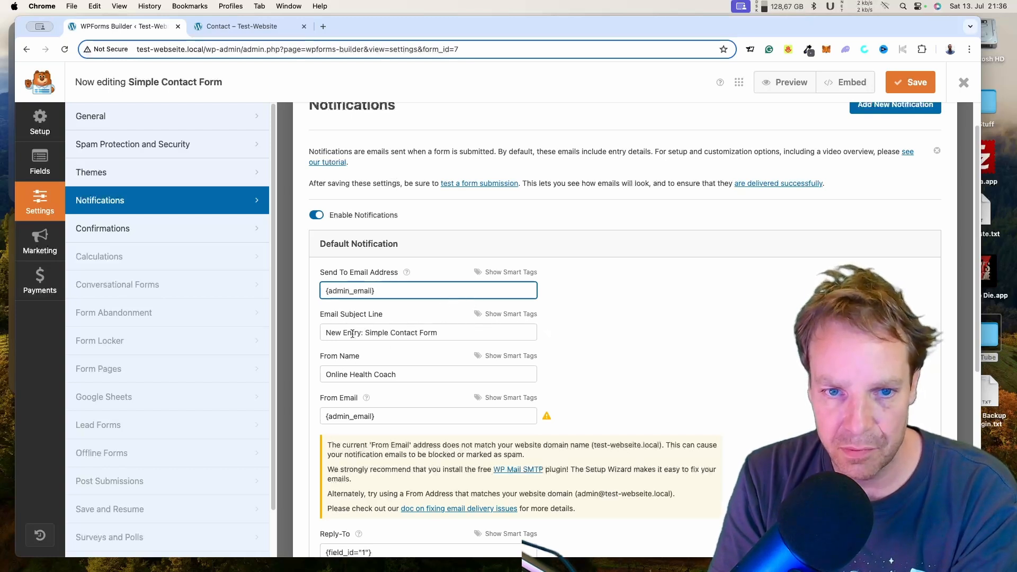
# - Review the remaining notification options and the default confirmation message, and save the Simple Contact Form
pyautogui.scroll(-5, 610, 385)
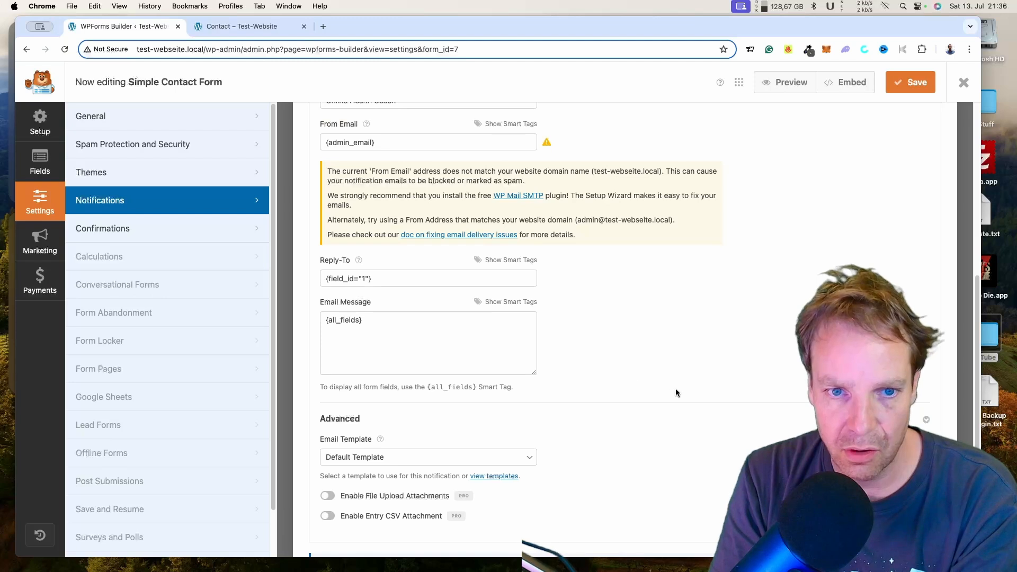
pyautogui.scroll(6, 665, 389)
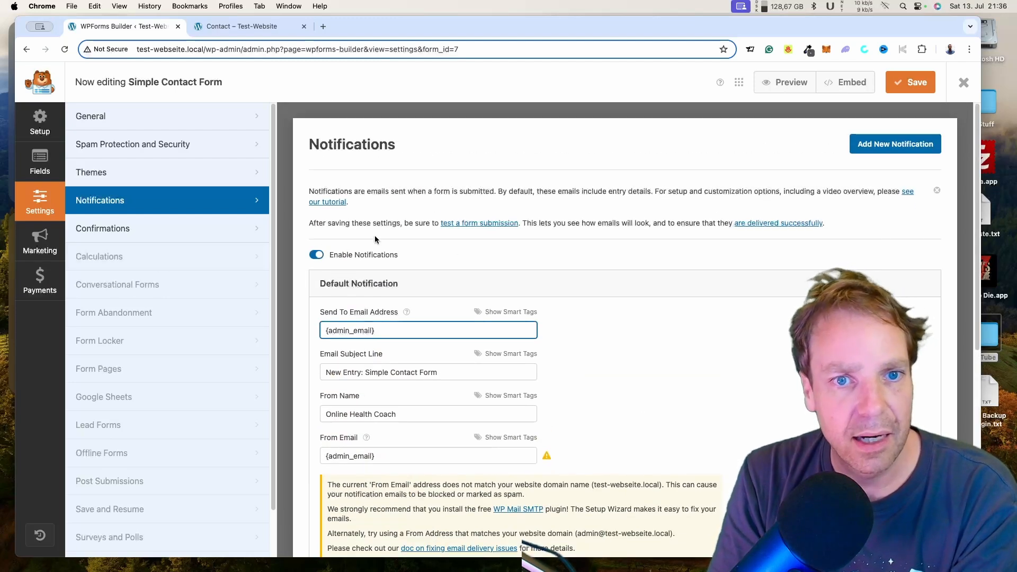
pyautogui.click(225, 237)
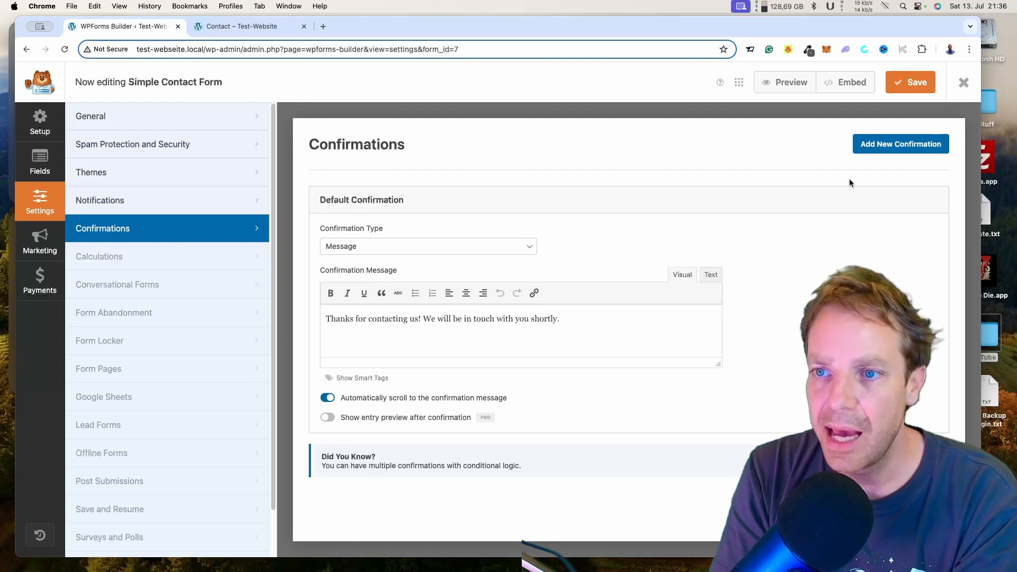
pyautogui.click(910, 83)
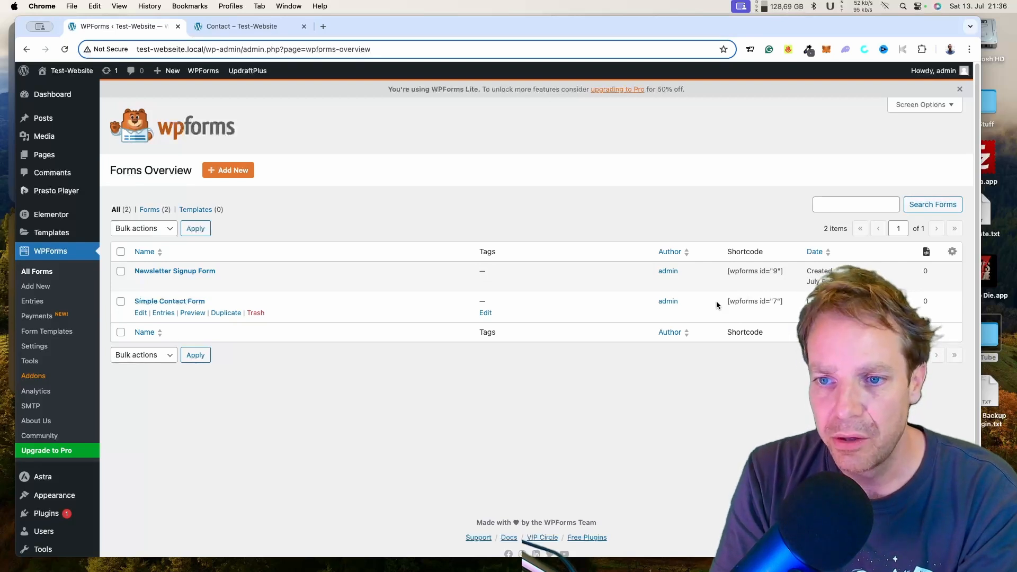
# - Highlight the Simple Contact Form's shortcode [wpforms id="7"] in the forms overview
pyautogui.moveTo(724, 302); pyautogui.dragTo(783, 301)
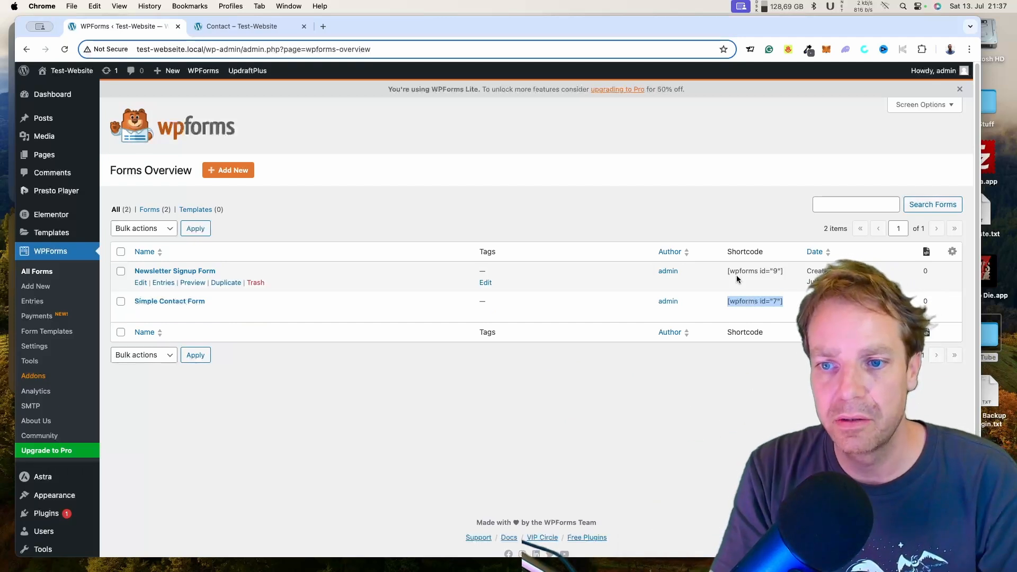
pyautogui.click(724, 303)
pyautogui.moveTo(724, 303); pyautogui.dragTo(783, 304)
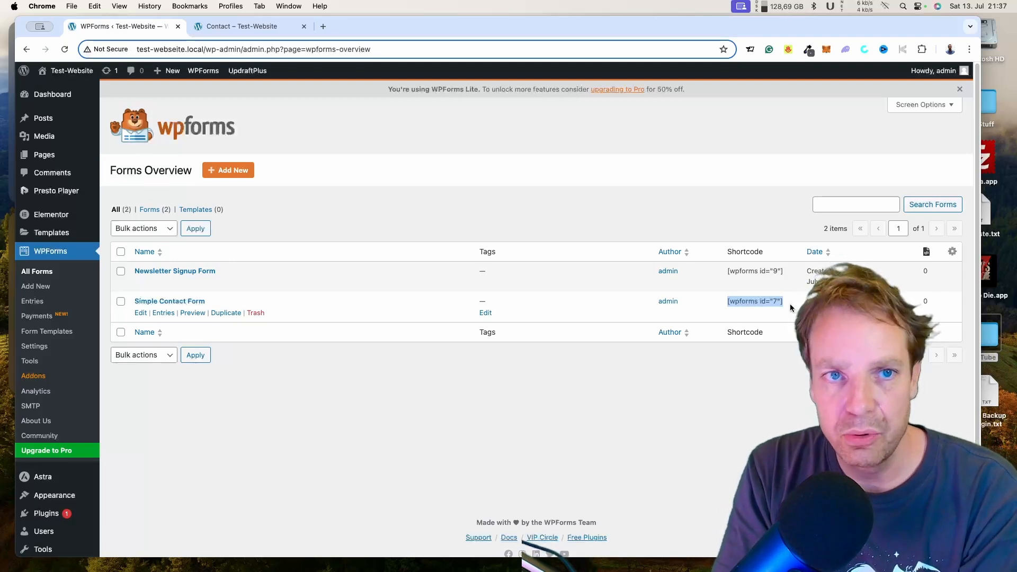
# - Open the site's Contact page for editing with Elementor in a separate browser tab
pyautogui.click(271, 27)
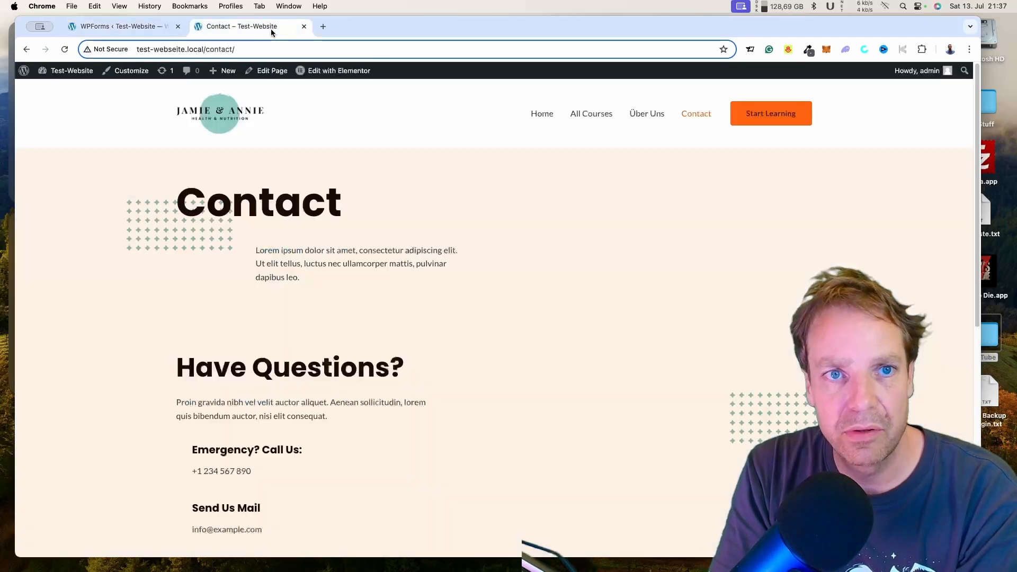
pyautogui.rightClick(336, 71)
pyautogui.click(352, 75)
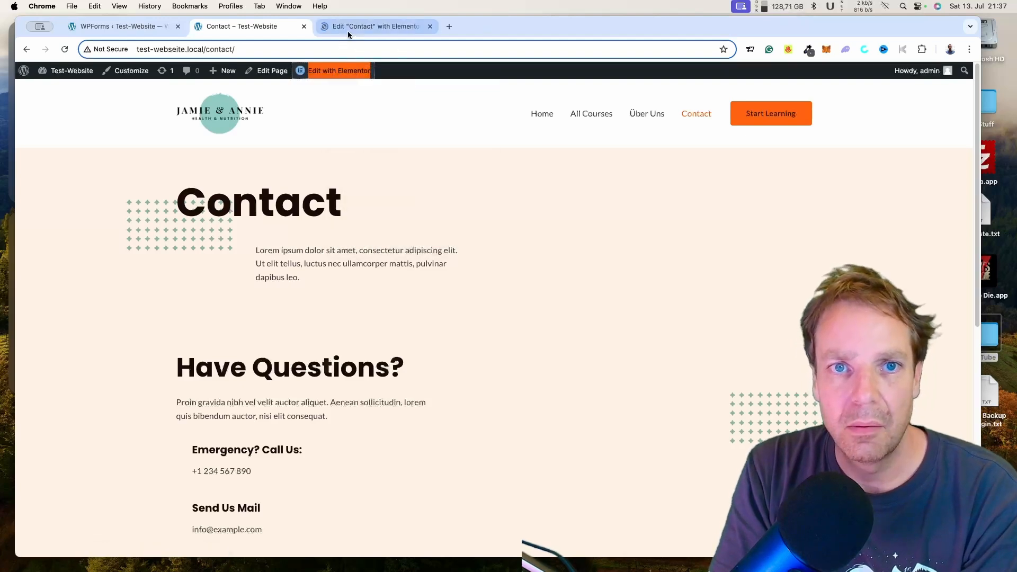
pyautogui.click(351, 26)
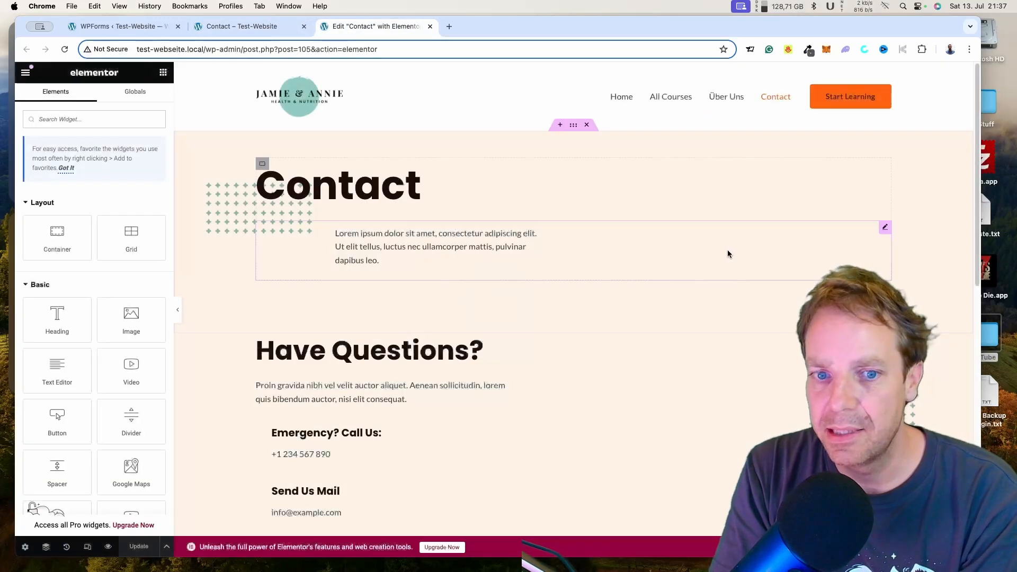
# - Search the widgets for "wpf" and place the WPForms widget between the Have Questions? paragraph and the Emergency? Call Us heading
pyautogui.scroll(-4, 770, 340)
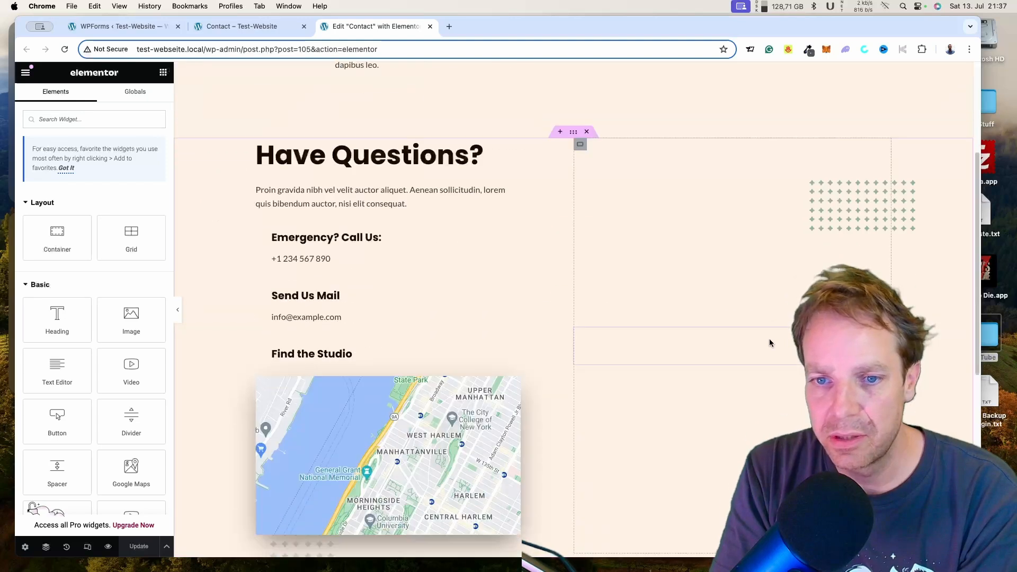
pyautogui.click(55, 120)
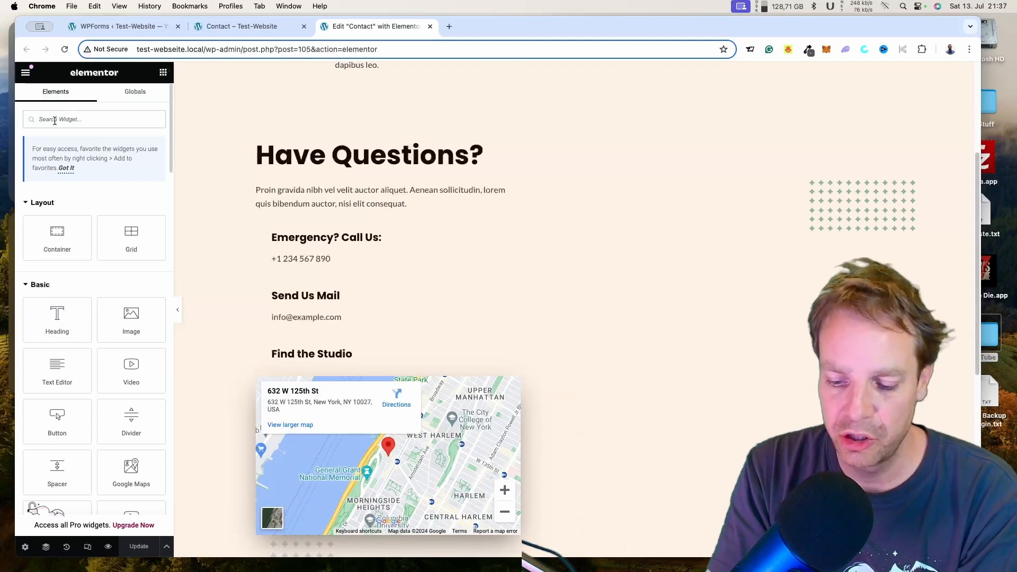
pyautogui.write('wpf')
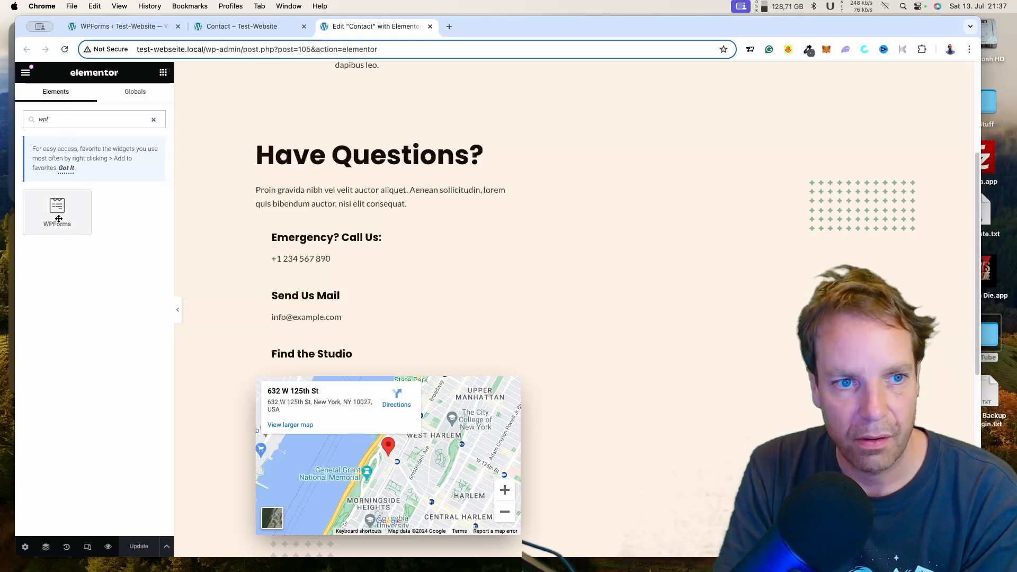
pyautogui.moveTo(56, 220); pyautogui.dragTo(628, 172)
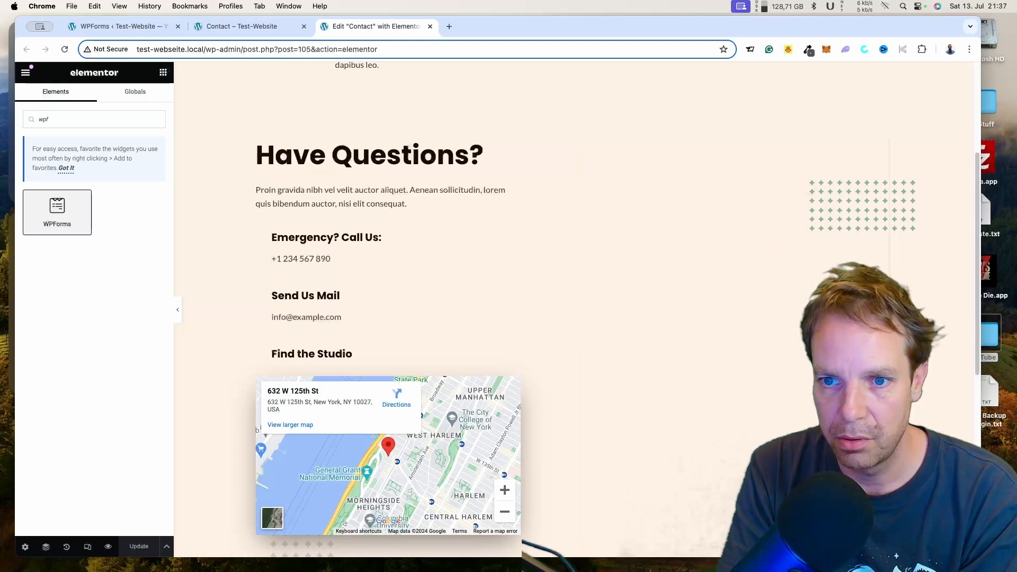
pyautogui.moveTo(768, 424); pyautogui.dragTo(426, 237)
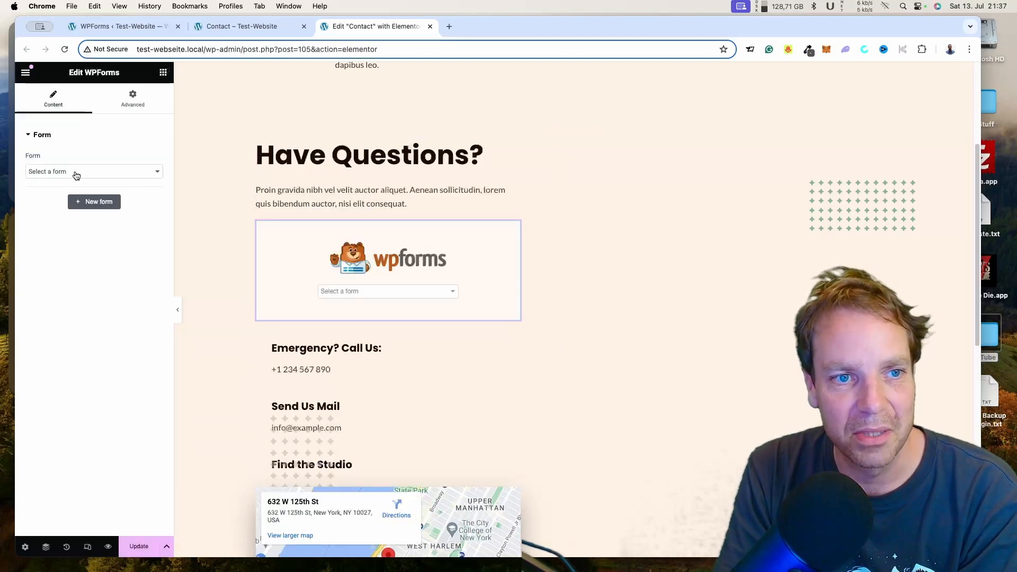
# - Assign Simple Contact Form to the WPForms widget and update the Contact page
pyautogui.click(127, 175)
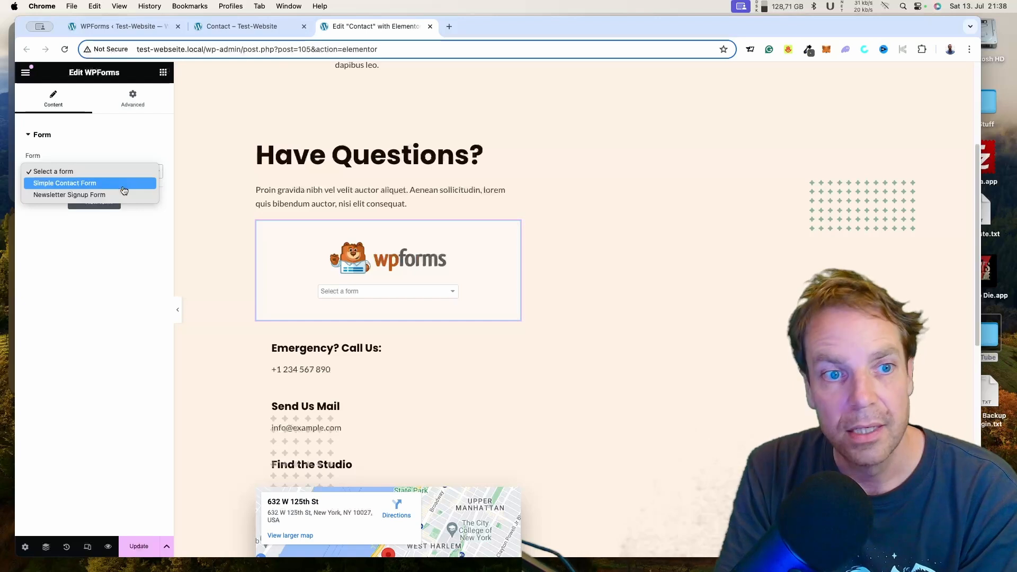
pyautogui.click(121, 183)
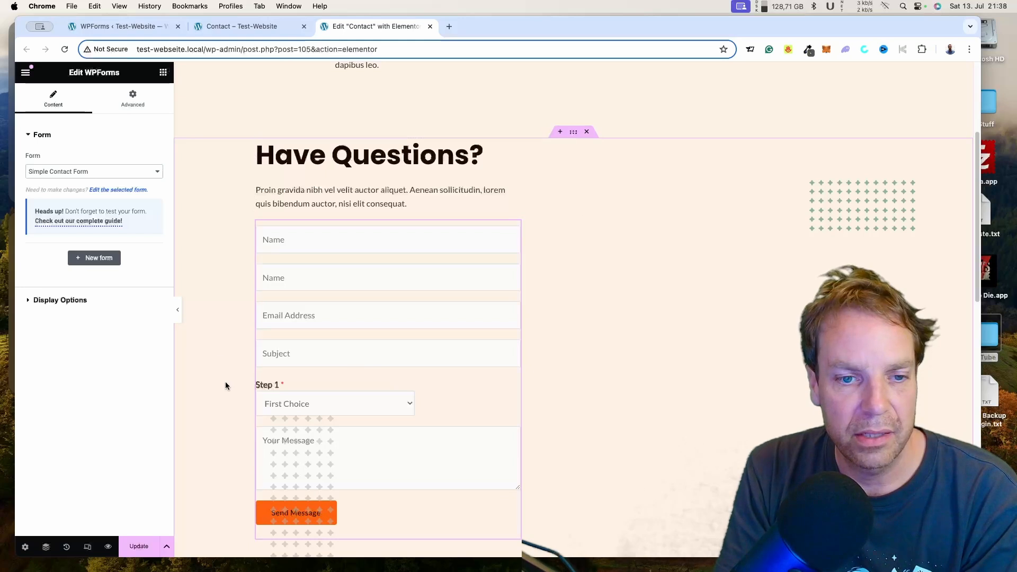
pyautogui.click(139, 546)
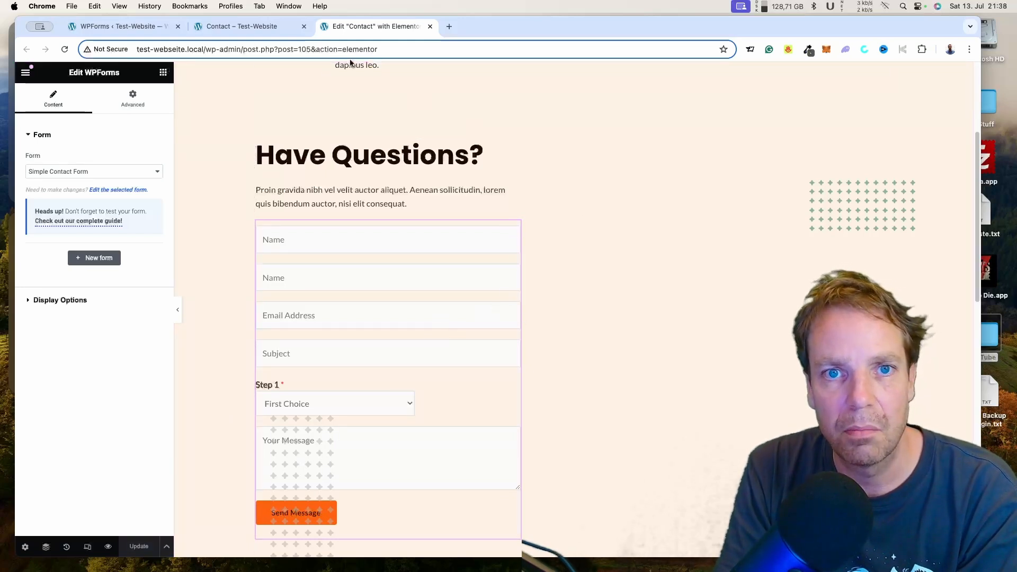
# - Close the Elementor editor and inspect the embedded form on the reloaded live Contact page
pyautogui.click(430, 26)
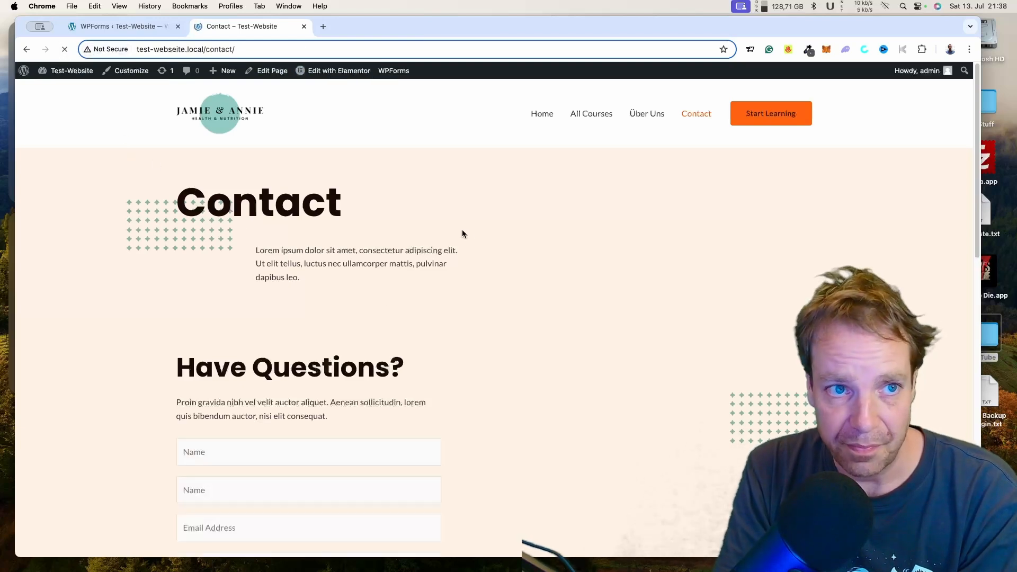
pyautogui.scroll(-5, 504, 287)
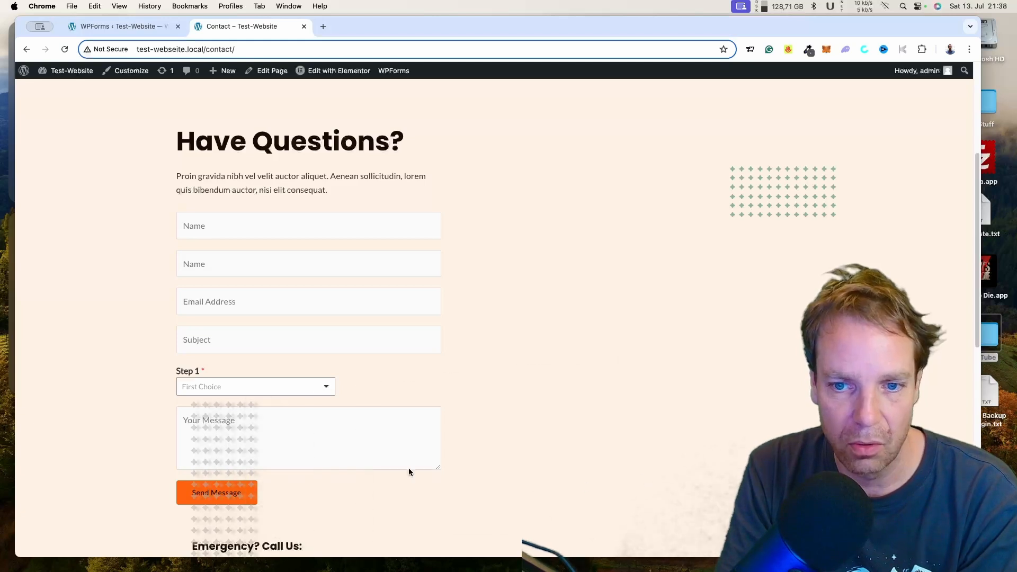
pyautogui.scroll(-1, 420, 350)
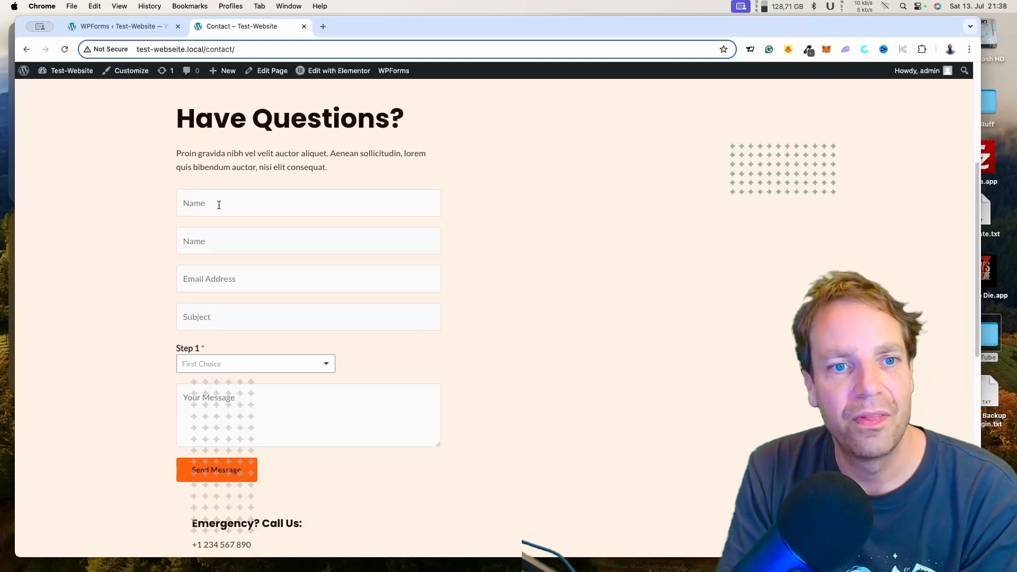